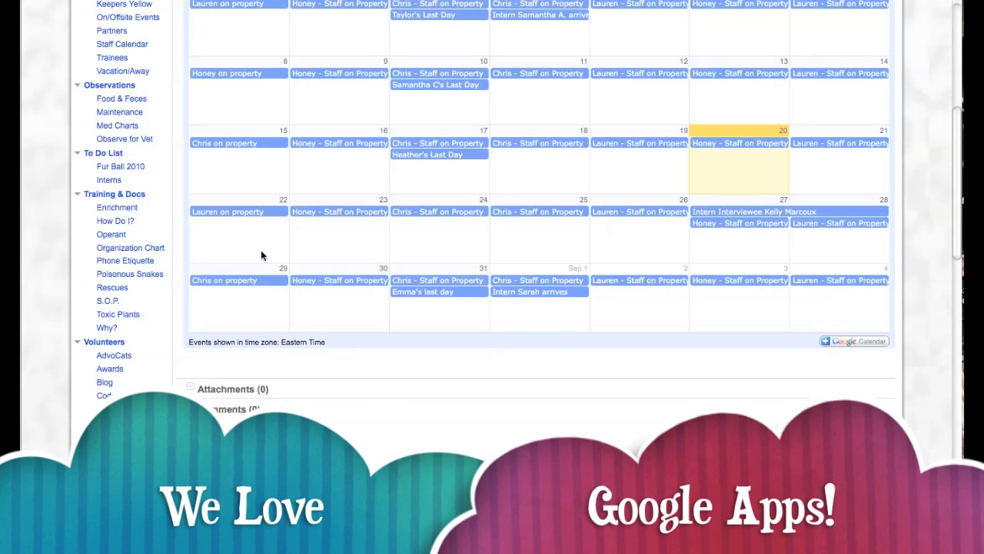
Step: Open the Food & Feces page under Observations and go to its list of logged entries
{"action": "scroll", "coordinate": [261, 255], "scroll_direction": "up", "scroll_amount": 2}
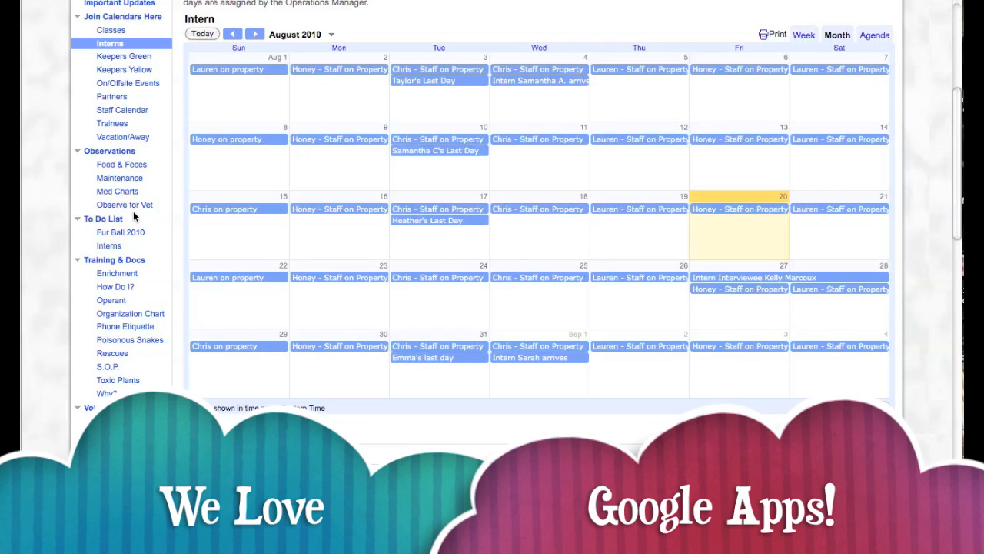
{"action": "scroll", "coordinate": [133, 218], "scroll_direction": "down", "scroll_amount": 1}
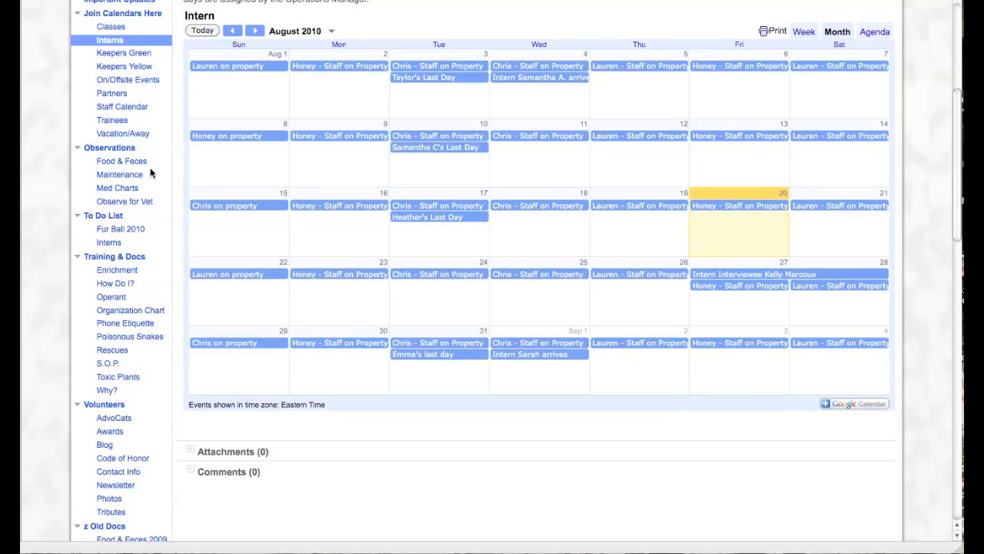
{"action": "left_click", "coordinate": [110, 165]}
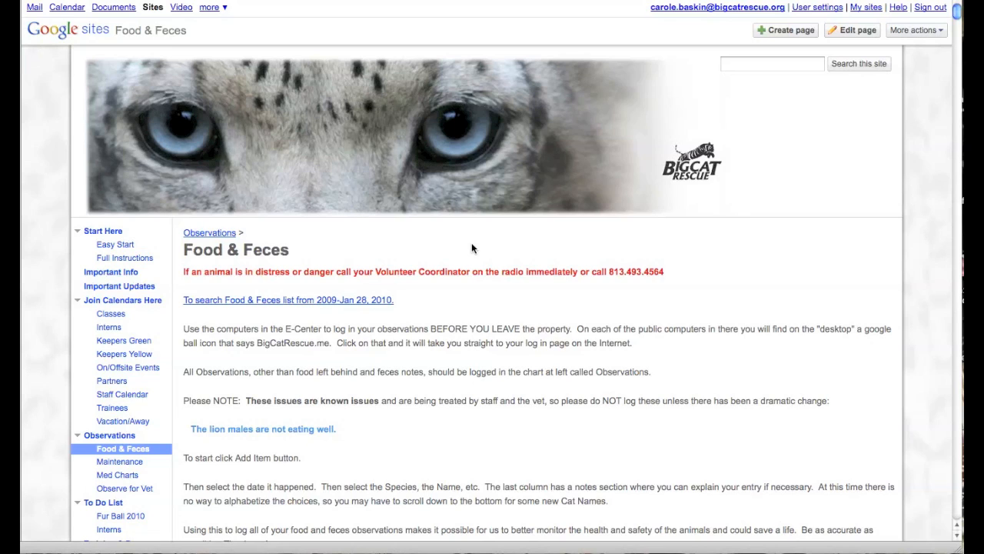
{"action": "scroll", "coordinate": [715, 277], "scroll_direction": "down", "scroll_amount": 5}
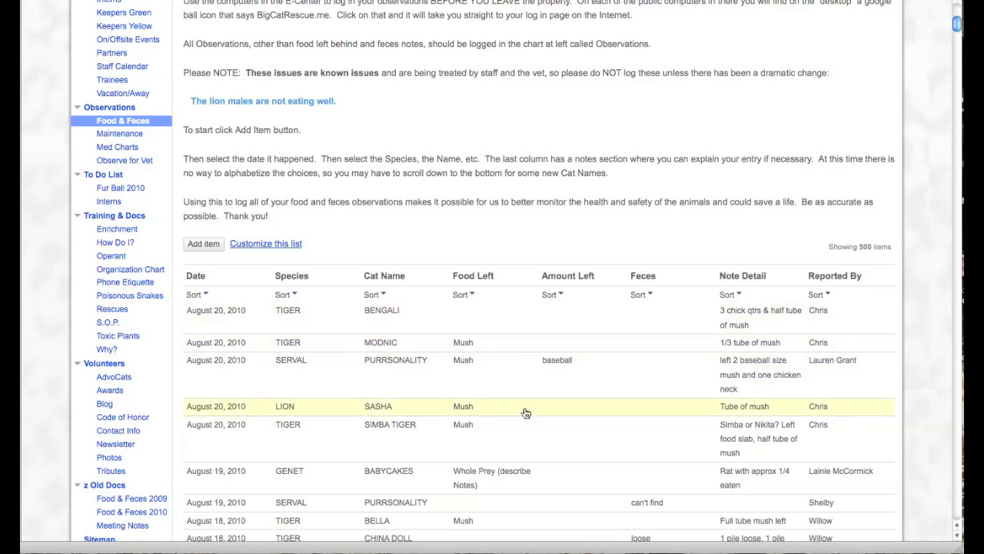
{"action": "scroll", "coordinate": [611, 330], "scroll_direction": "down", "scroll_amount": 3}
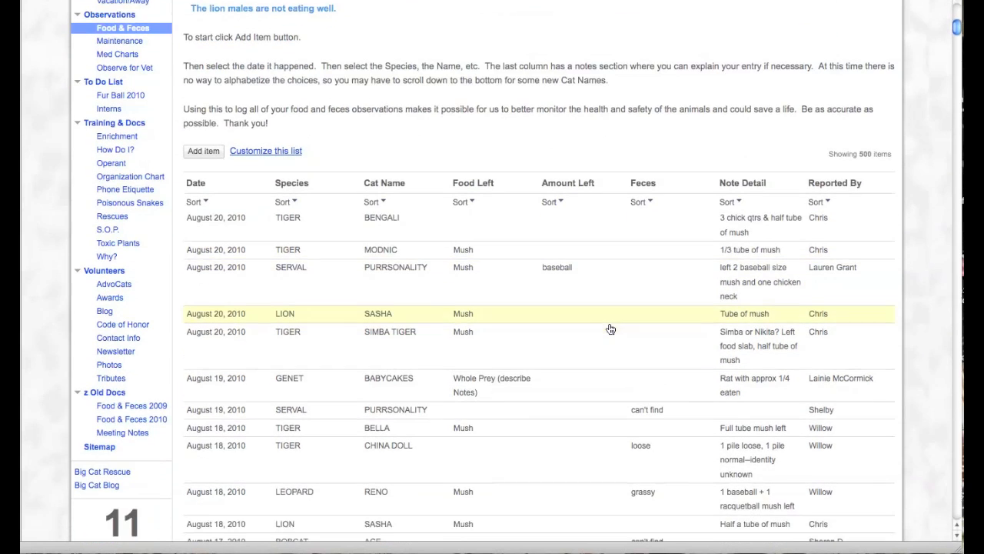
Step: Open the list customization and examine the settings and options of the Species, Cat Name and Food Left columns
{"action": "left_click", "coordinate": [245, 148]}
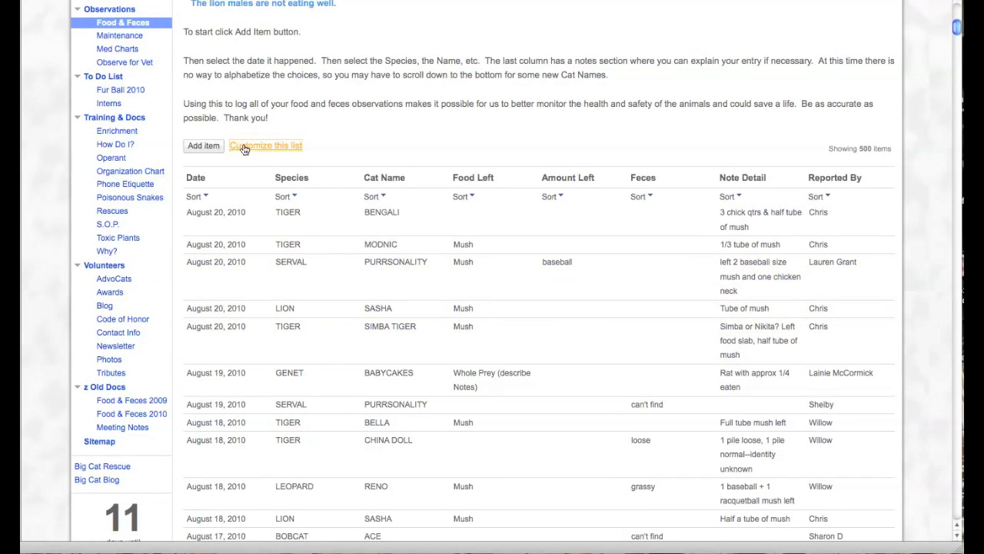
{"action": "scroll", "coordinate": [245, 148], "scroll_direction": "up", "scroll_amount": 1}
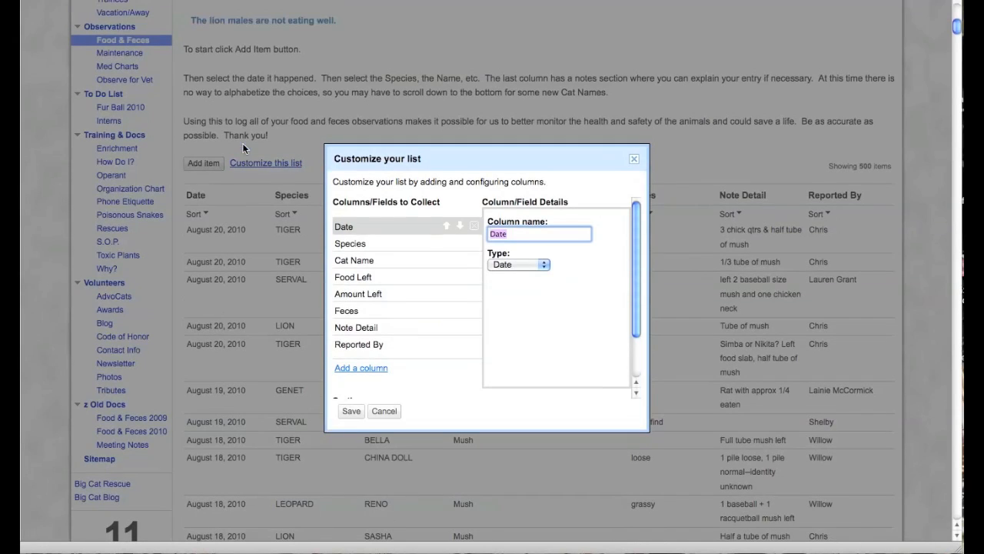
{"action": "left_click", "coordinate": [384, 245]}
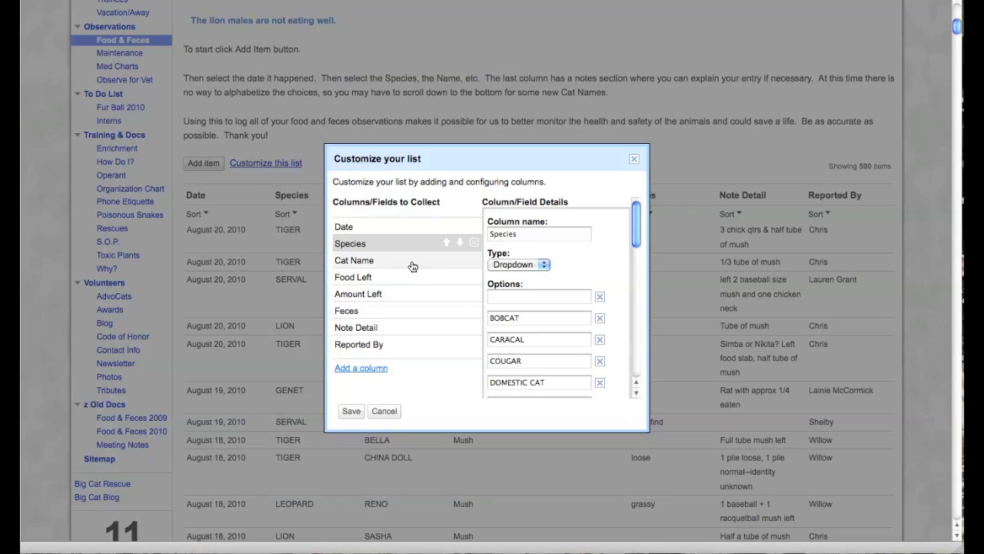
{"action": "left_click", "coordinate": [412, 265]}
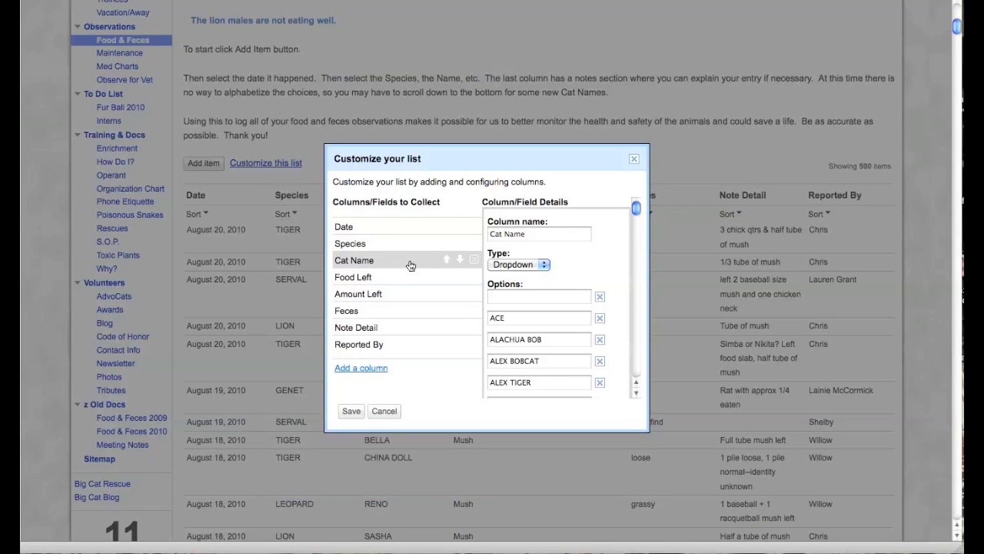
{"action": "scroll", "coordinate": [546, 324], "scroll_direction": "down", "scroll_amount": 10}
{"action": "scroll", "coordinate": [547, 324], "scroll_direction": "up", "scroll_amount": 10}
{"action": "left_click", "coordinate": [354, 279]}
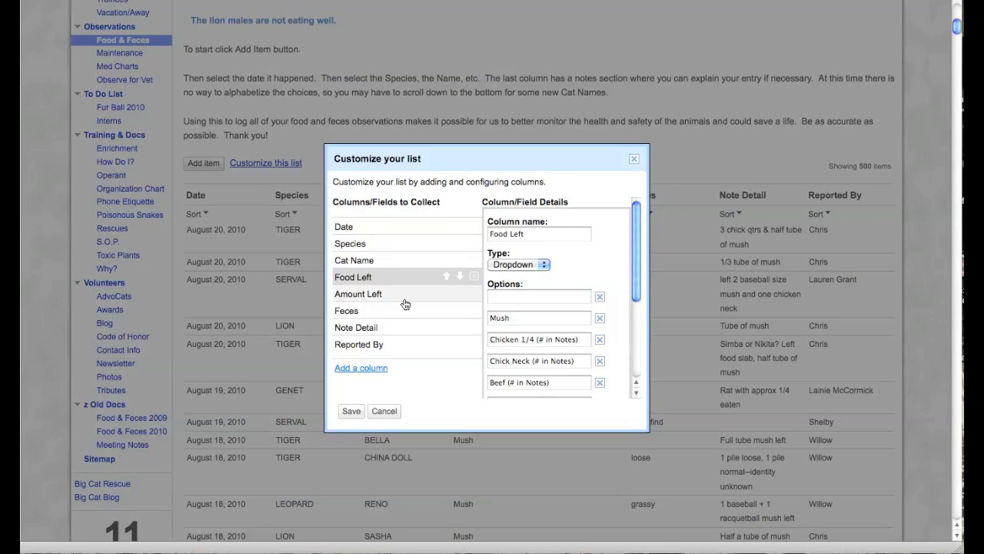
{"action": "scroll", "coordinate": [528, 339], "scroll_direction": "down", "scroll_amount": 3}
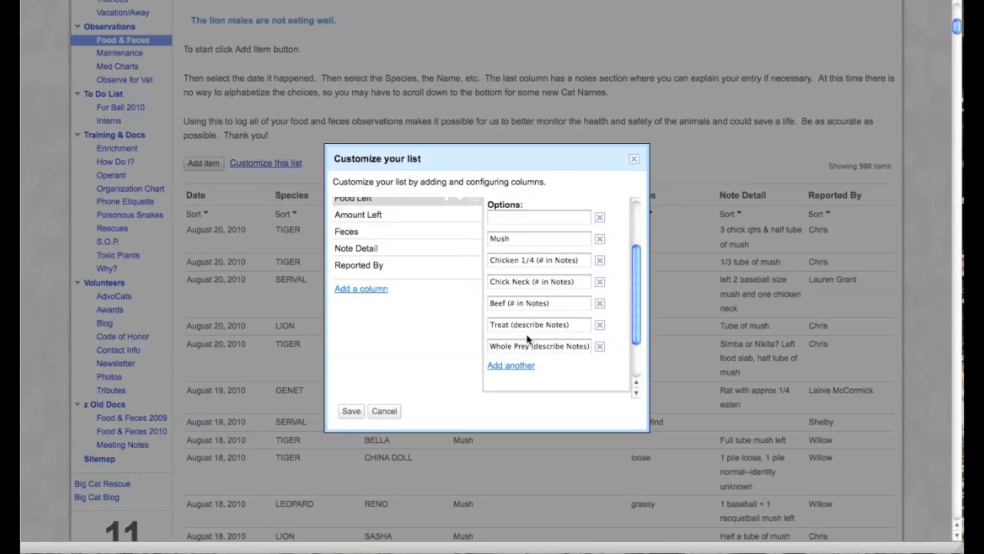
Step: Examine the Amount Left, Feces, Note Detail and Reported By column settings, and save the list customization
{"action": "left_click", "coordinate": [359, 215]}
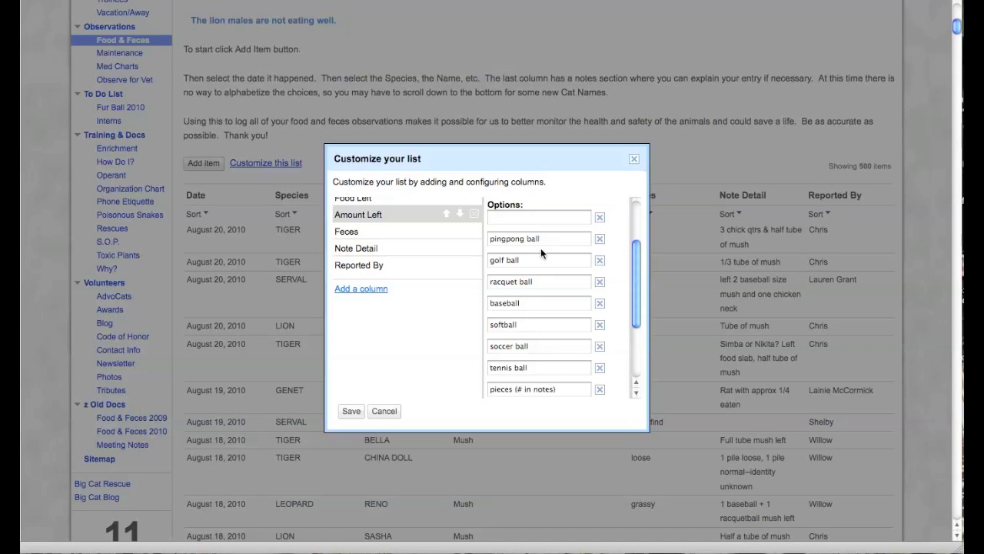
{"action": "left_click", "coordinate": [352, 233]}
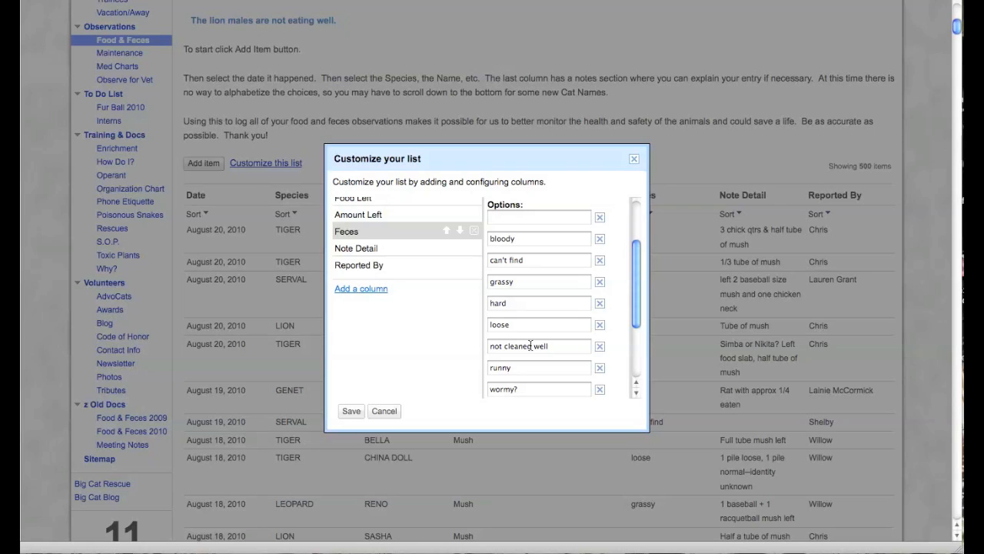
{"action": "scroll", "coordinate": [530, 346], "scroll_direction": "down", "scroll_amount": 3}
{"action": "scroll", "coordinate": [530, 341], "scroll_direction": "up", "scroll_amount": 5}
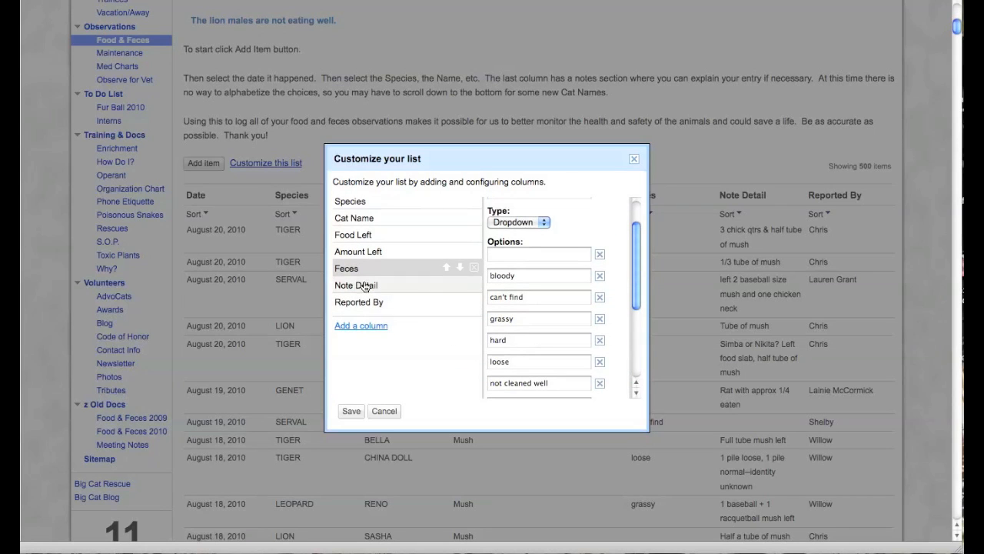
{"action": "left_click", "coordinate": [365, 288]}
{"action": "scroll", "coordinate": [365, 286], "scroll_direction": "up", "scroll_amount": 1}
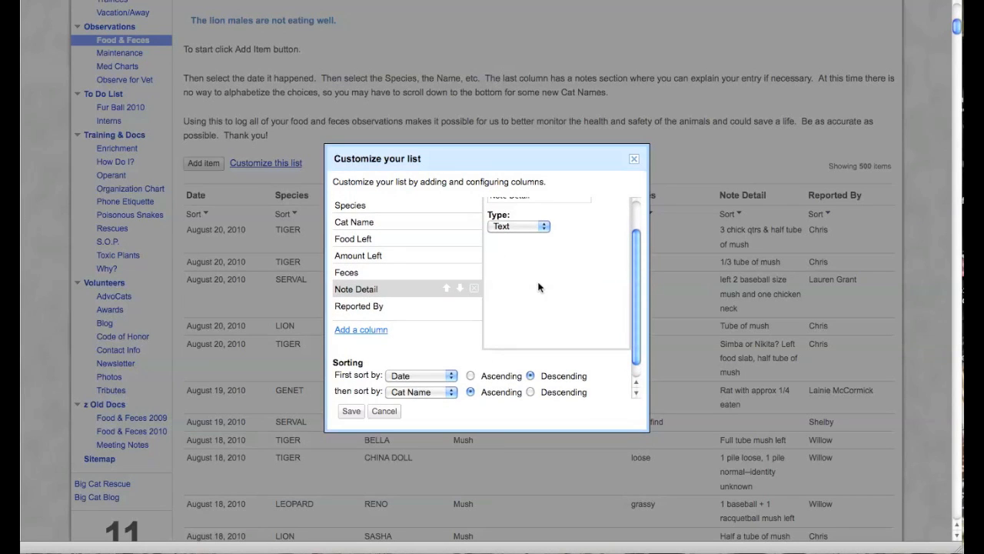
{"action": "left_click", "coordinate": [355, 308]}
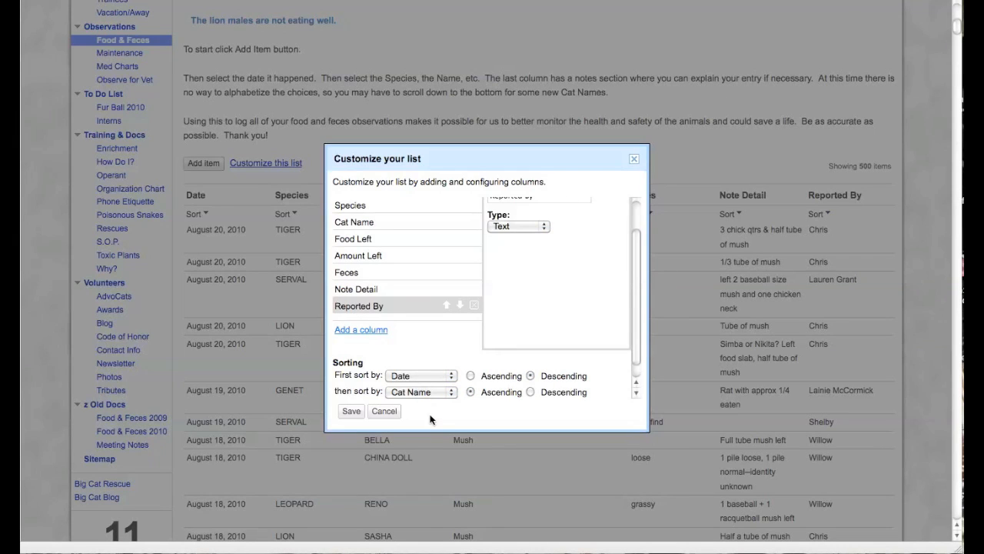
{"action": "left_click", "coordinate": [353, 414]}
{"action": "left_click", "coordinate": [353, 413]}
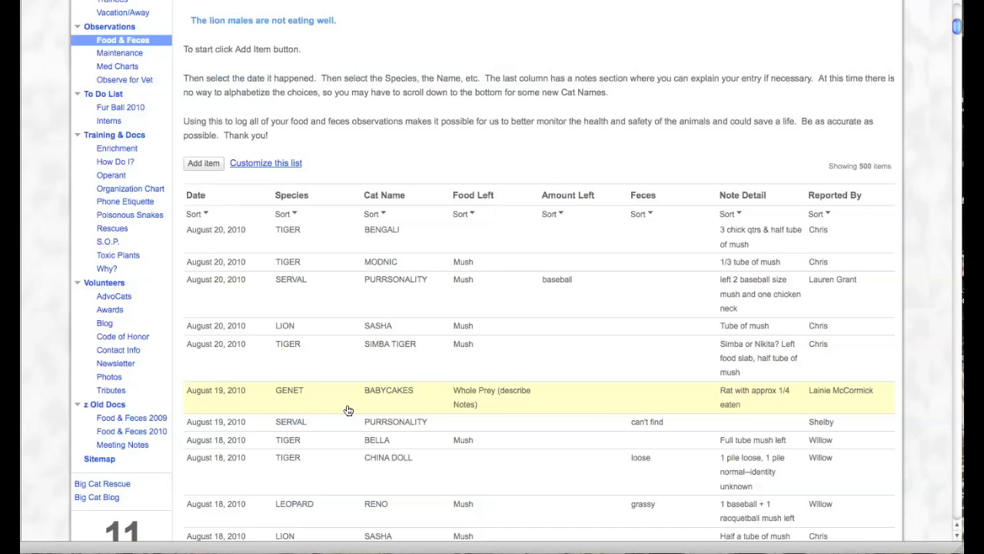
Step: Sort the Food & Feces list by Species in ascending order
{"action": "left_click", "coordinate": [293, 215]}
{"action": "left_click", "coordinate": [294, 229]}
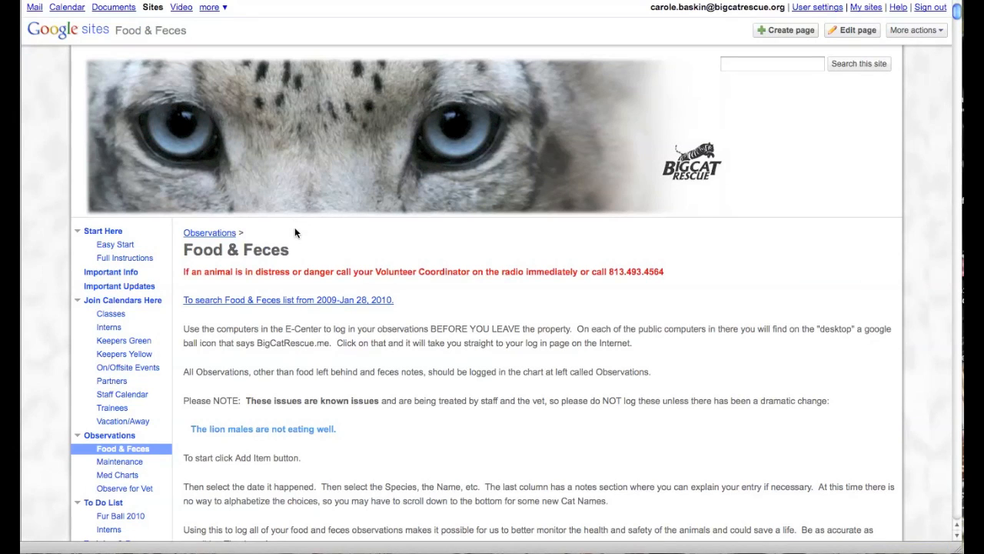
{"action": "scroll", "coordinate": [360, 257], "scroll_direction": "down", "scroll_amount": 1}
{"action": "scroll", "coordinate": [362, 259], "scroll_direction": "down", "scroll_amount": 10}
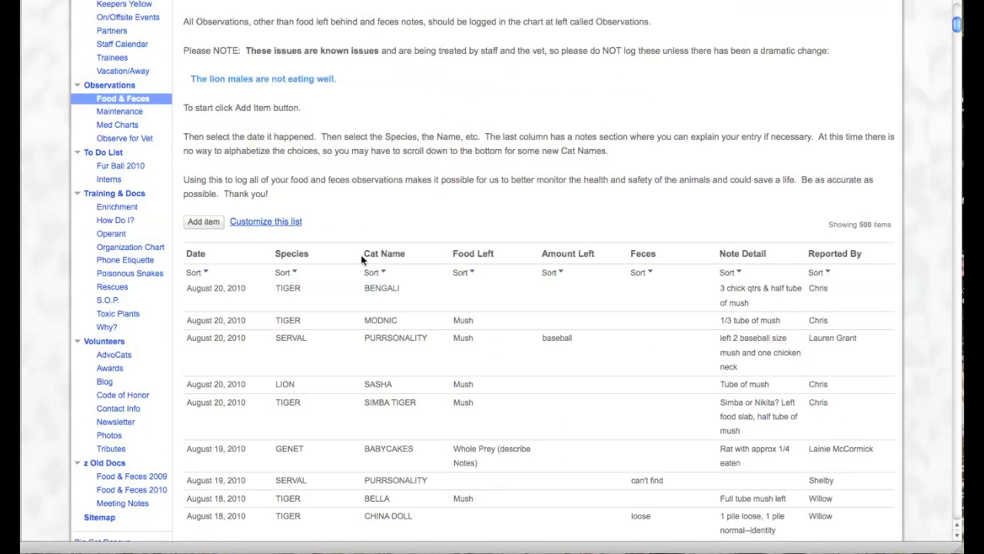
{"action": "left_click", "coordinate": [296, 211]}
{"action": "left_click", "coordinate": [299, 227]}
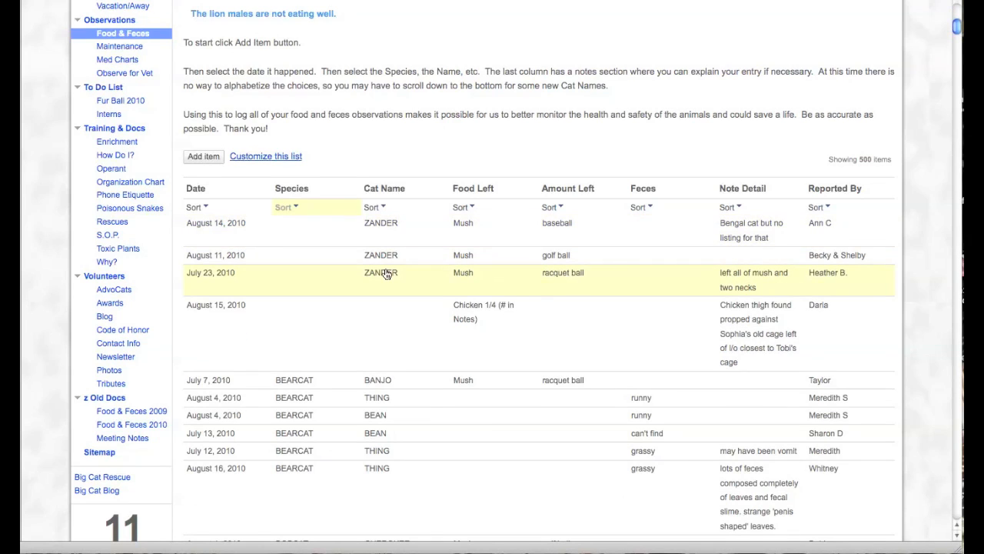
Step: Look through the entries grouped by species and return to the start of the list
{"action": "scroll", "coordinate": [387, 275], "scroll_direction": "down", "scroll_amount": 9}
{"action": "scroll", "coordinate": [387, 274], "scroll_direction": "down", "scroll_amount": 11}
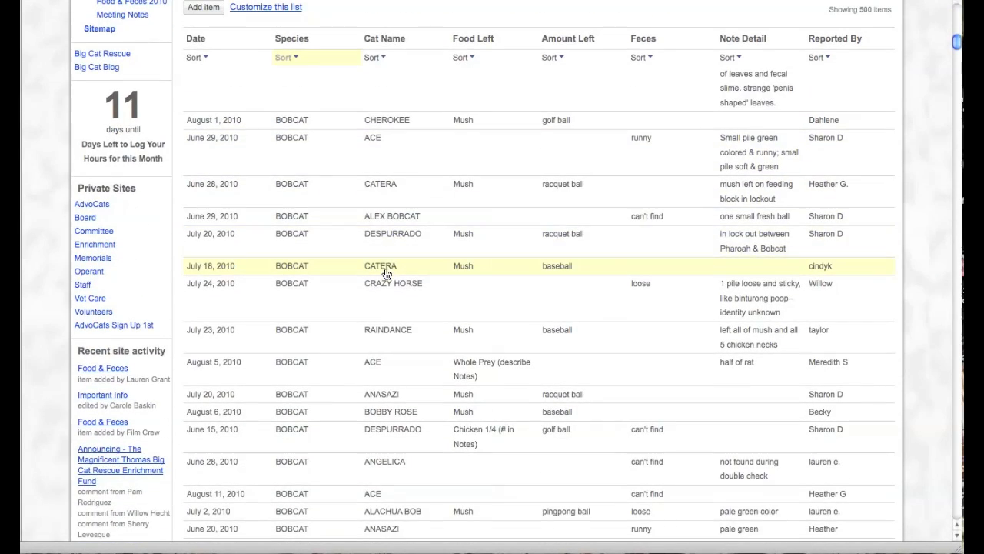
{"action": "scroll", "coordinate": [313, 300], "scroll_direction": "down", "scroll_amount": 18}
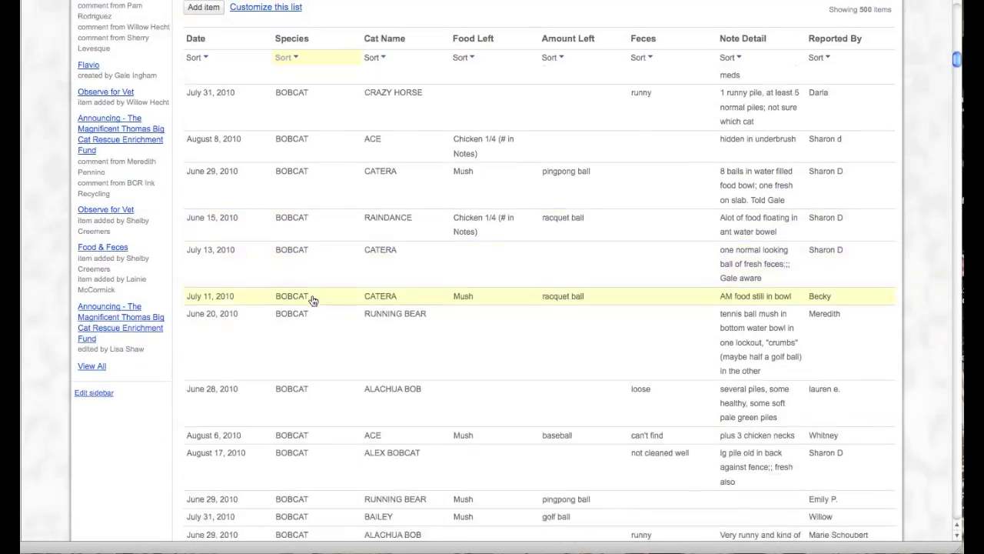
{"action": "scroll", "coordinate": [313, 300], "scroll_direction": "down", "scroll_amount": 12}
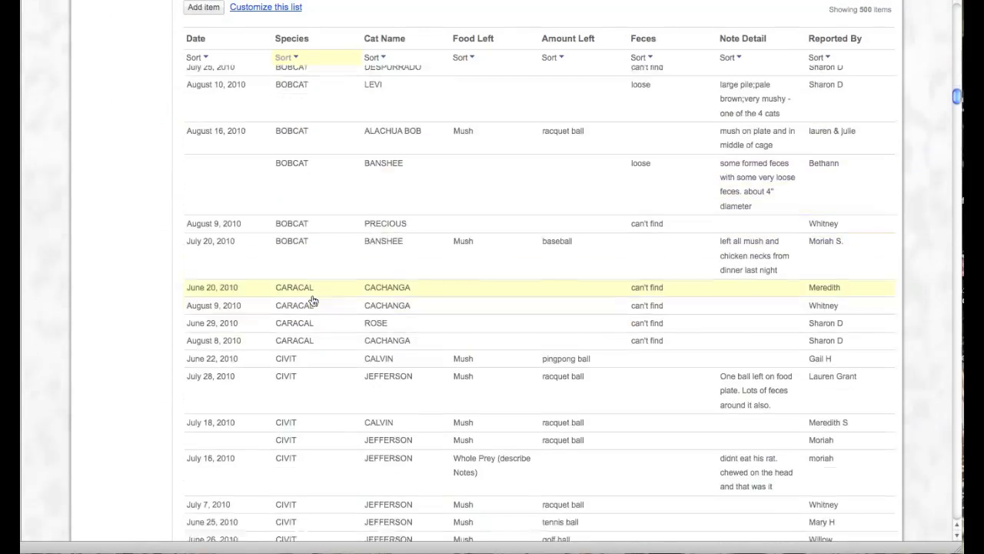
{"action": "scroll", "coordinate": [319, 354], "scroll_direction": "down", "scroll_amount": 10}
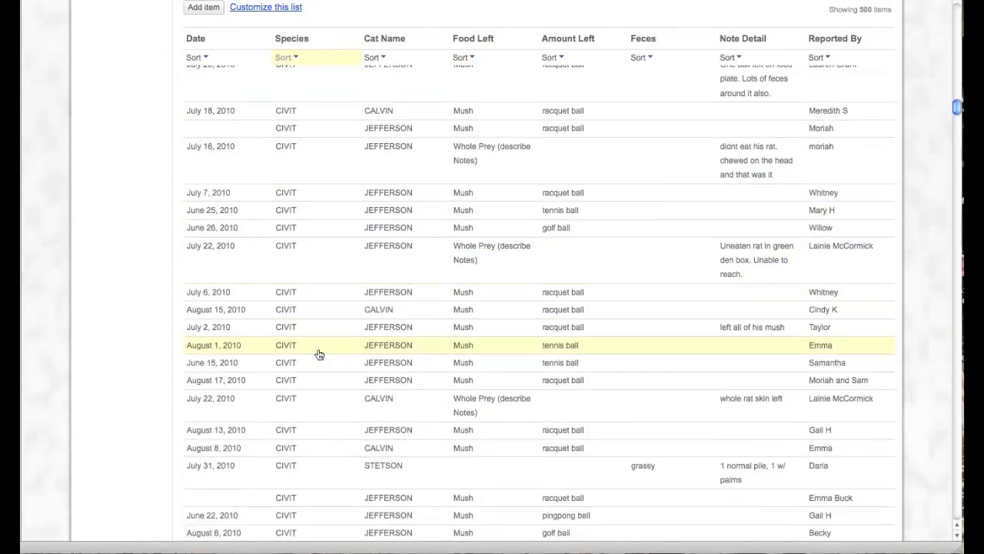
{"action": "scroll", "coordinate": [319, 355], "scroll_direction": "up", "scroll_amount": 20}
{"action": "scroll", "coordinate": [319, 354], "scroll_direction": "up", "scroll_amount": 20}
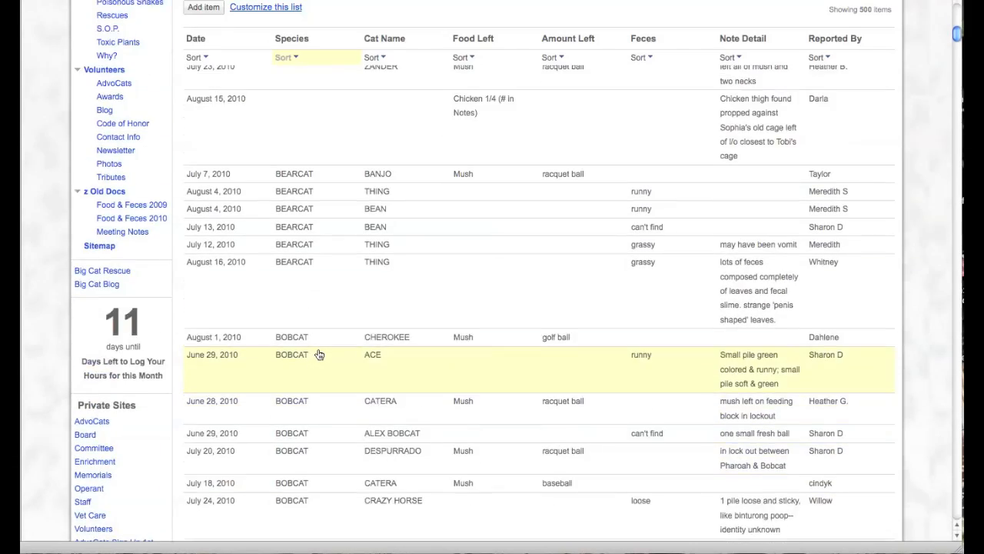
{"action": "scroll", "coordinate": [319, 355], "scroll_direction": "down", "scroll_amount": 4}
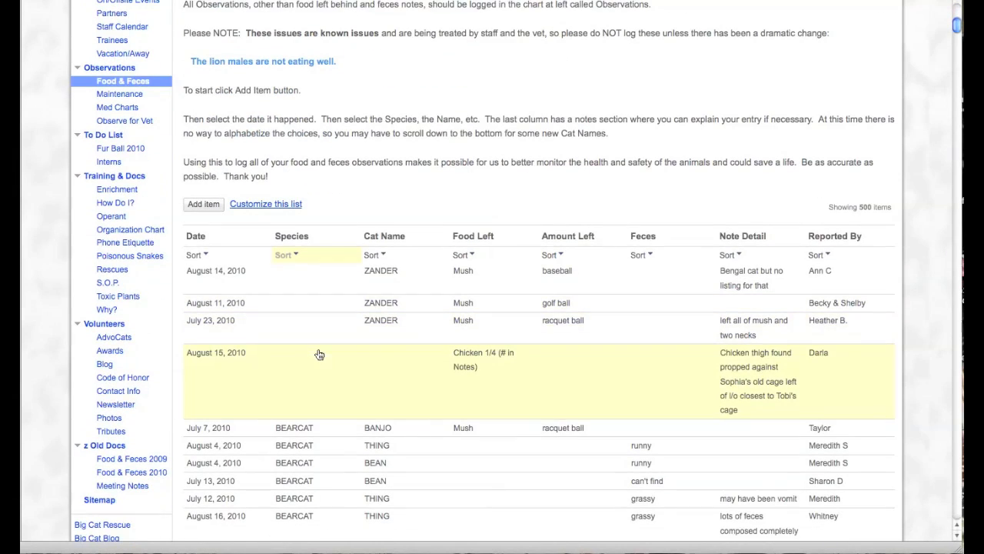
Step: Sort the list by Cat Name in ascending order and review the entries for each cat
{"action": "left_click", "coordinate": [382, 256]}
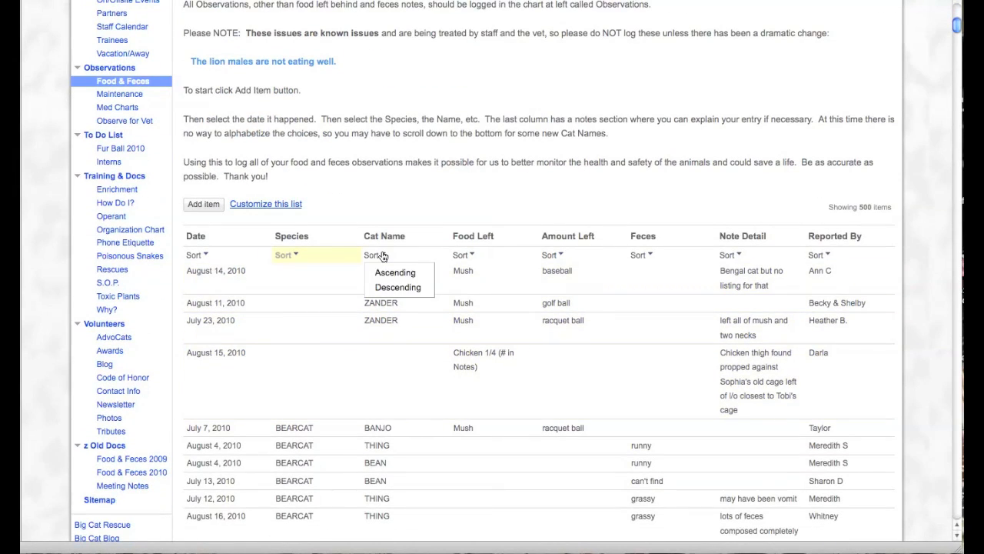
{"action": "left_click", "coordinate": [393, 275]}
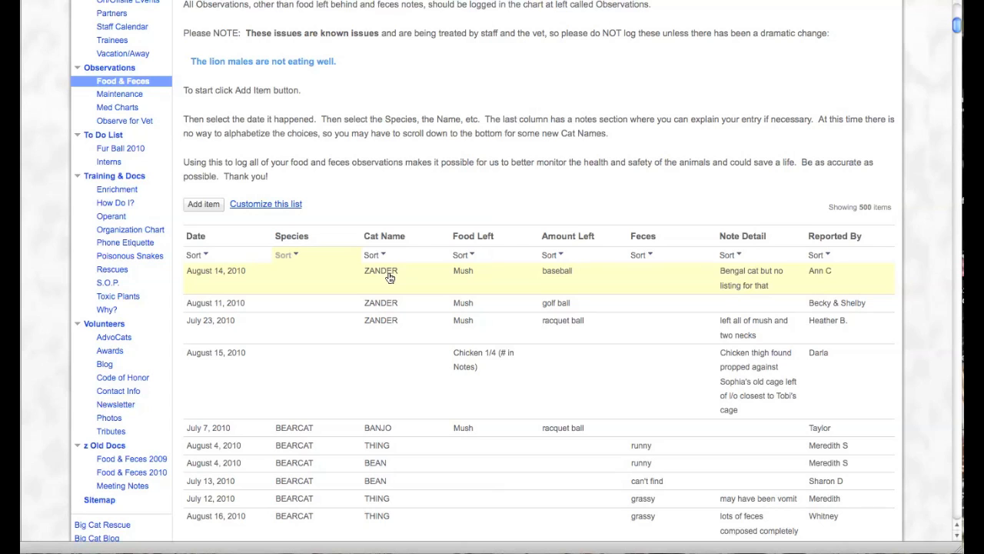
{"action": "scroll", "coordinate": [416, 272], "scroll_direction": "down", "scroll_amount": 4}
{"action": "scroll", "coordinate": [416, 273], "scroll_direction": "down", "scroll_amount": 4}
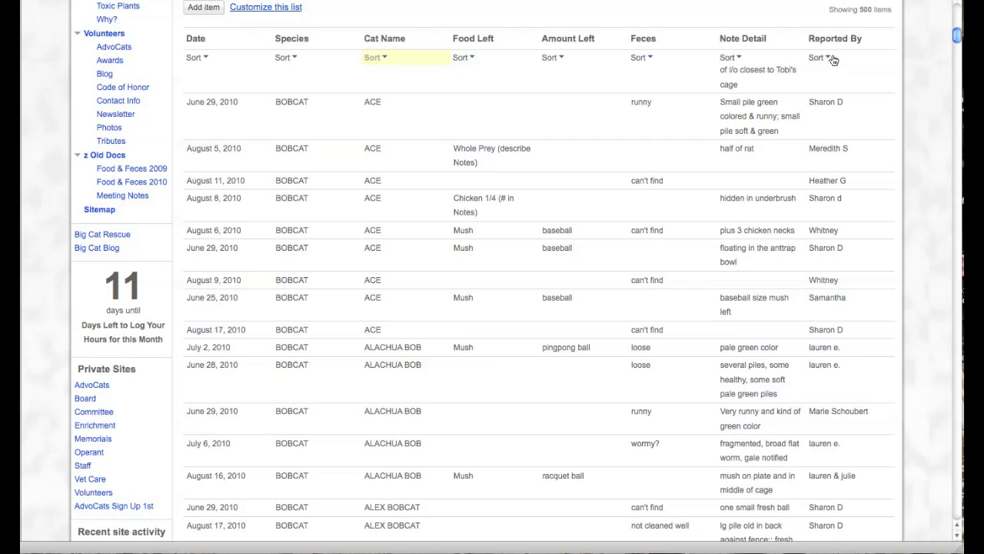
{"action": "scroll", "coordinate": [832, 60], "scroll_direction": "up", "scroll_amount": 1}
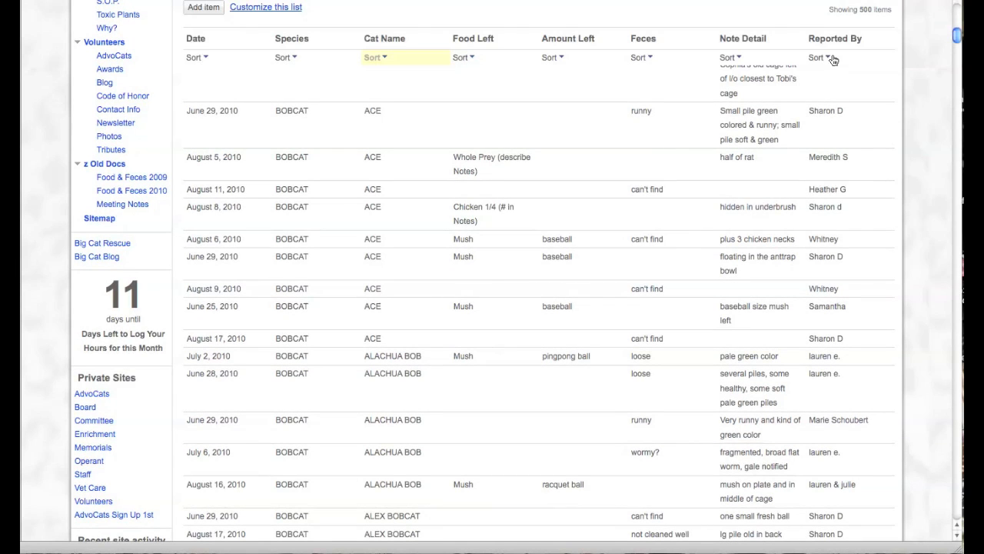
{"action": "scroll", "coordinate": [586, 191], "scroll_direction": "up", "scroll_amount": 5}
{"action": "scroll", "coordinate": [587, 191], "scroll_direction": "up", "scroll_amount": 1}
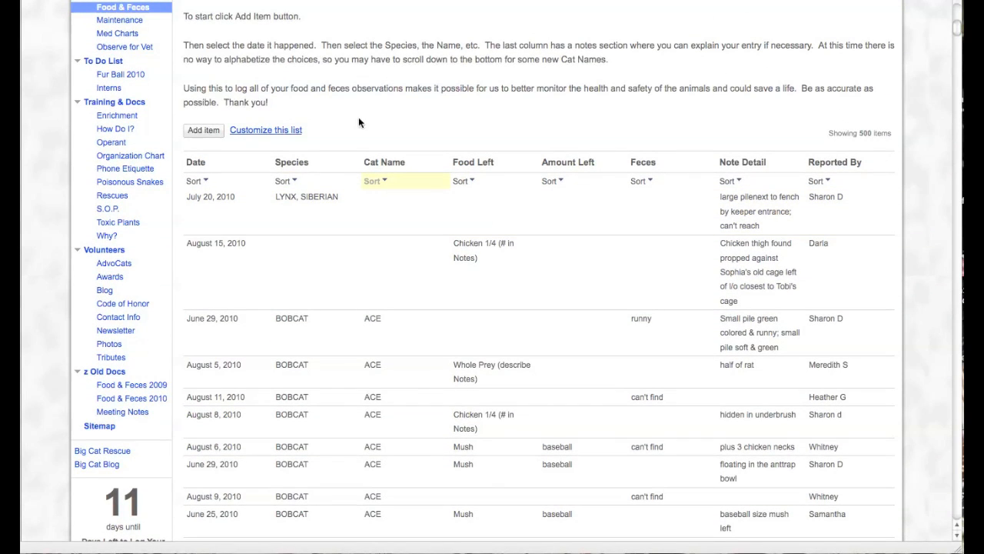
Step: Start a new Food & Feces item dated August 19, 2010 with species CARACAL and cat name CACHANGA
{"action": "left_click", "coordinate": [196, 129]}
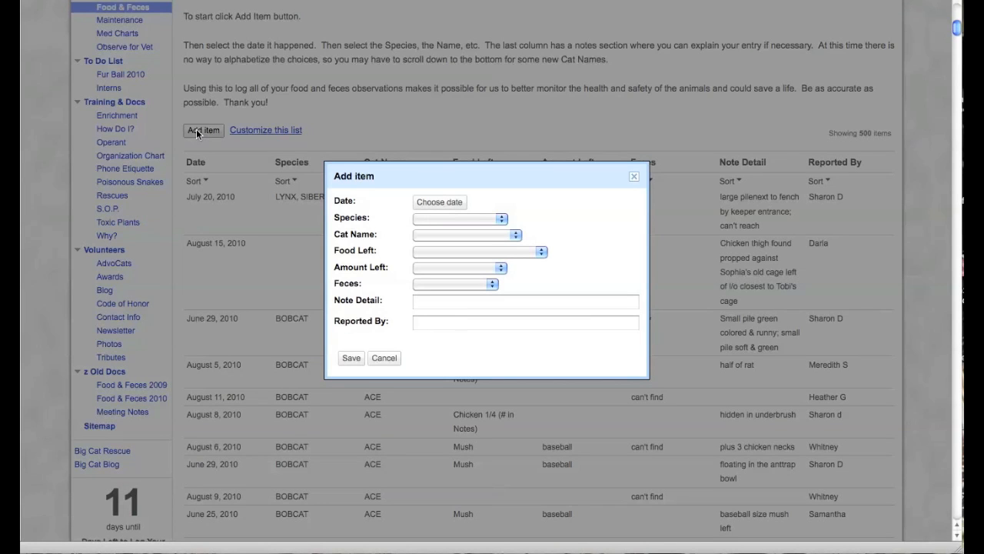
{"action": "left_click", "coordinate": [423, 205]}
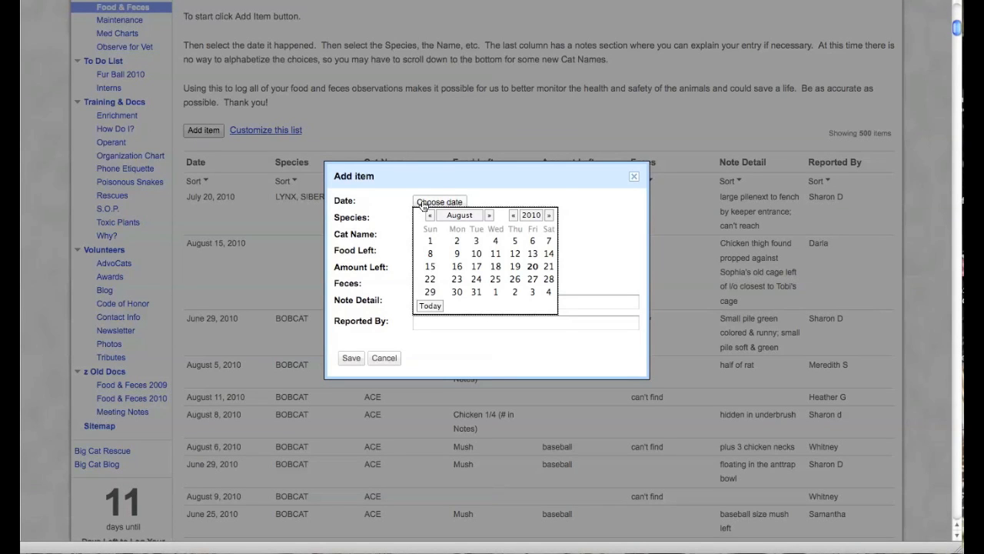
{"action": "left_click", "coordinate": [515, 267]}
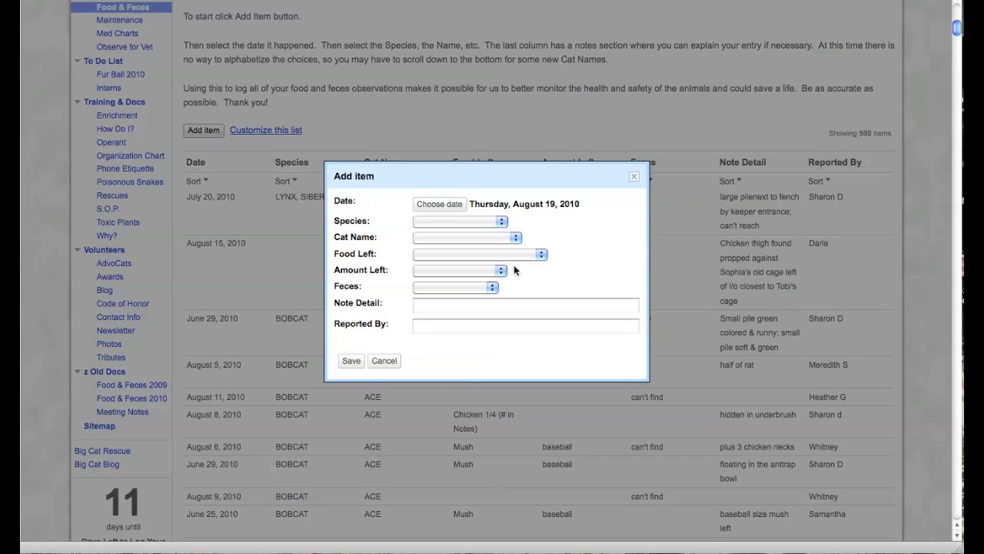
{"action": "left_click", "coordinate": [502, 222]}
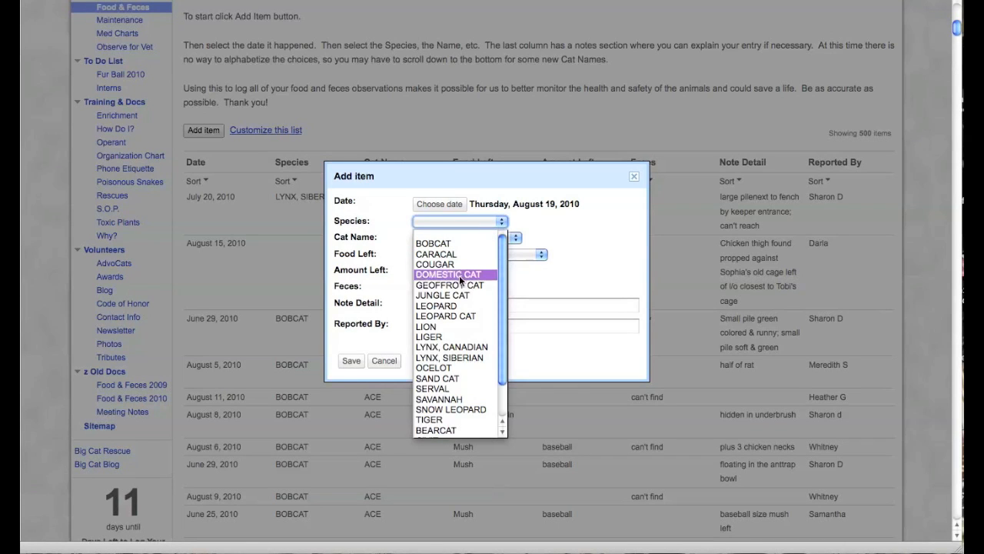
{"action": "left_click", "coordinate": [453, 254]}
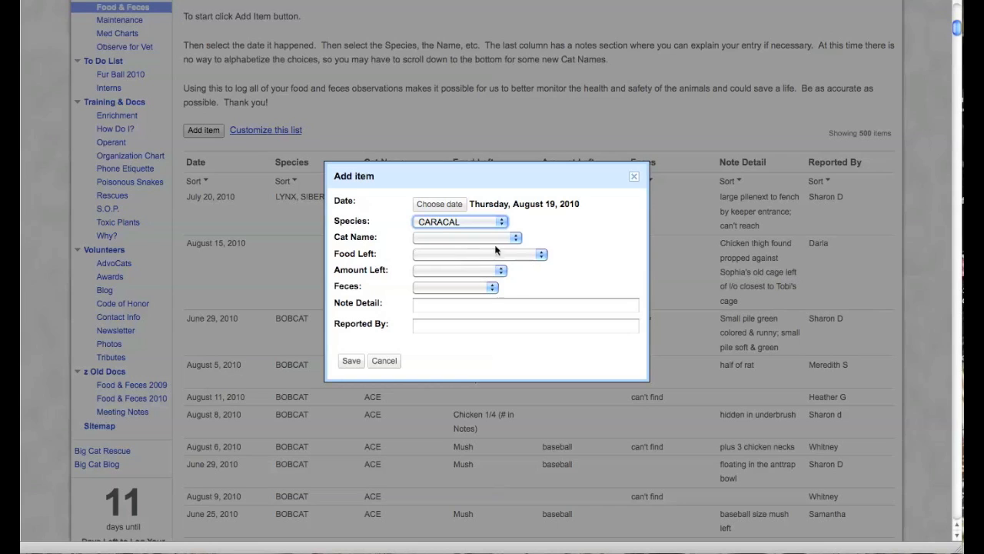
{"action": "left_click", "coordinate": [517, 240]}
{"action": "scroll", "coordinate": [475, 308], "scroll_direction": "down", "scroll_amount": 5}
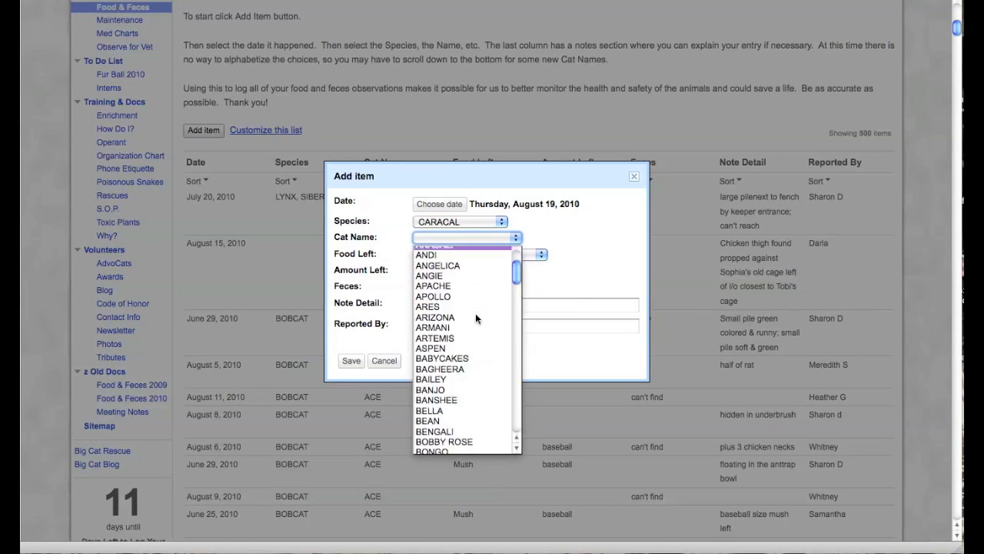
{"action": "left_click", "coordinate": [468, 376]}
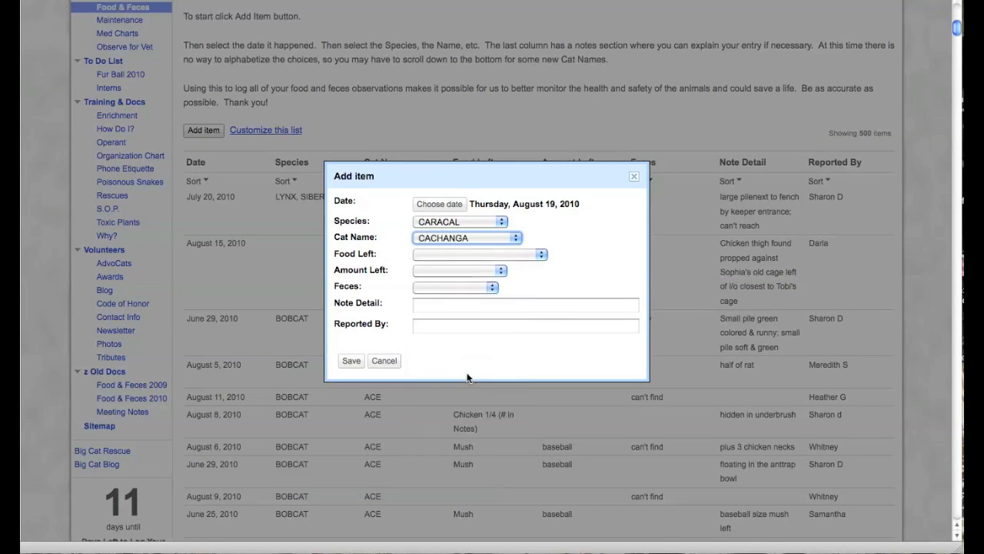
Step: Set the new item's Feces to runny, enter the reporter's name in Reported By, and save the item
{"action": "left_click", "coordinate": [491, 284]}
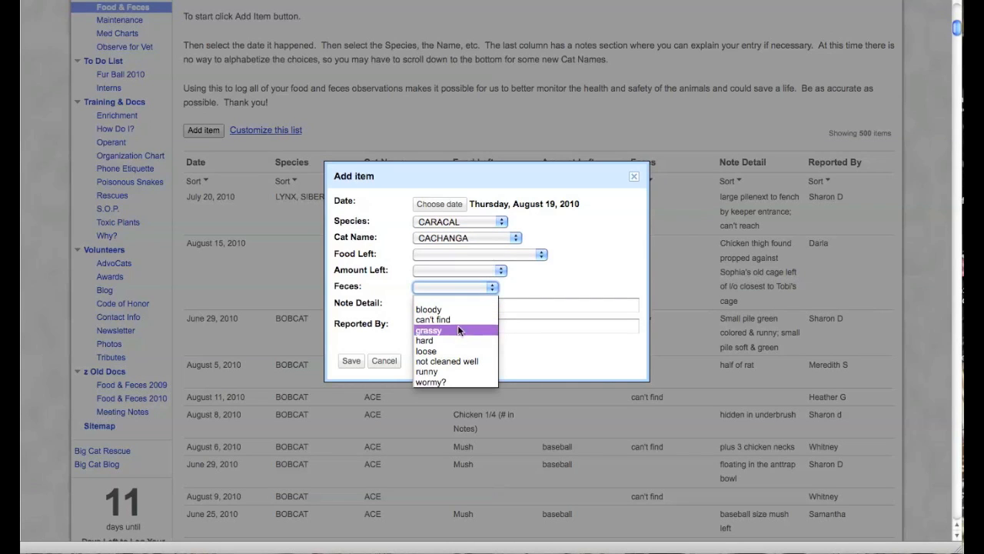
{"action": "left_click", "coordinate": [451, 373]}
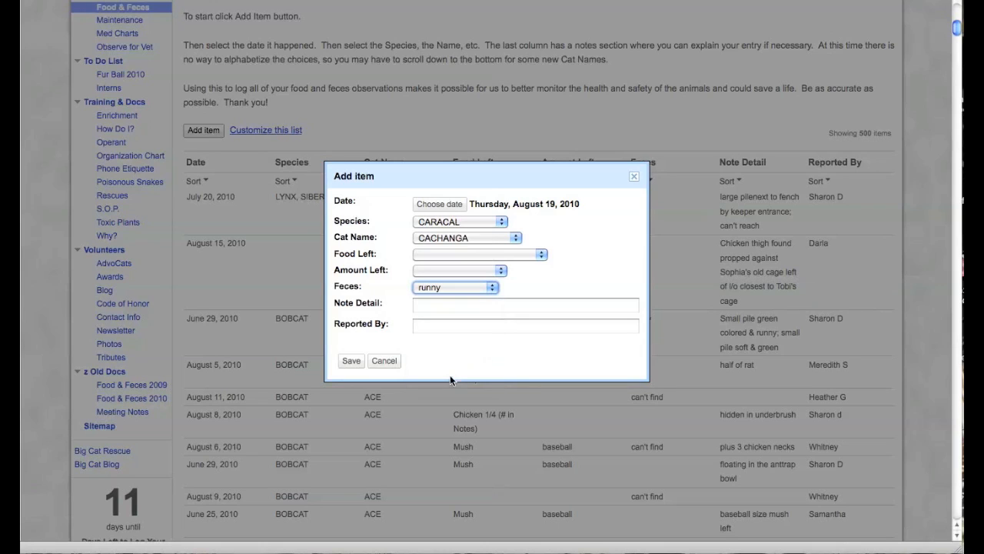
{"action": "left_click", "coordinate": [426, 328]}
{"action": "type", "text": "Carole.Baskin"}
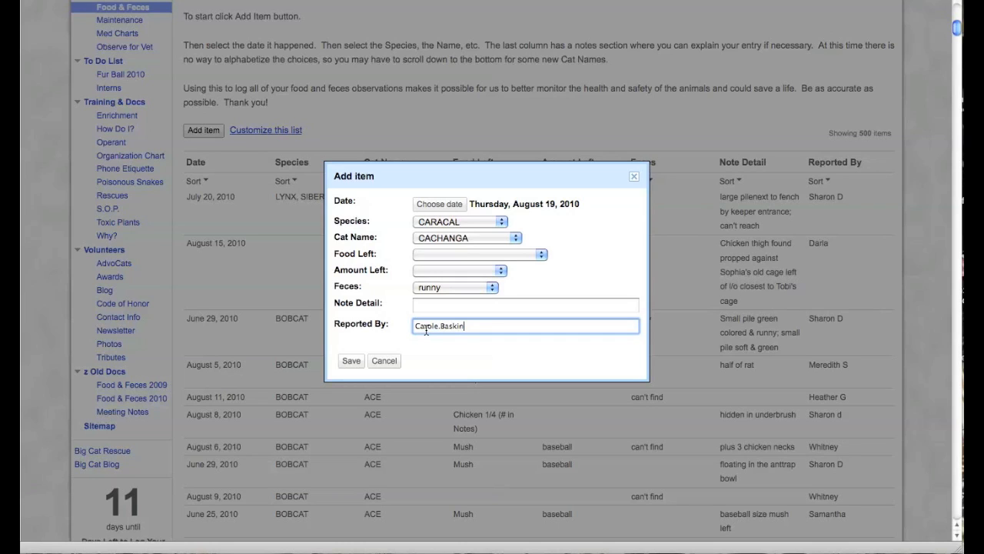
{"action": "left_click", "coordinate": [352, 362]}
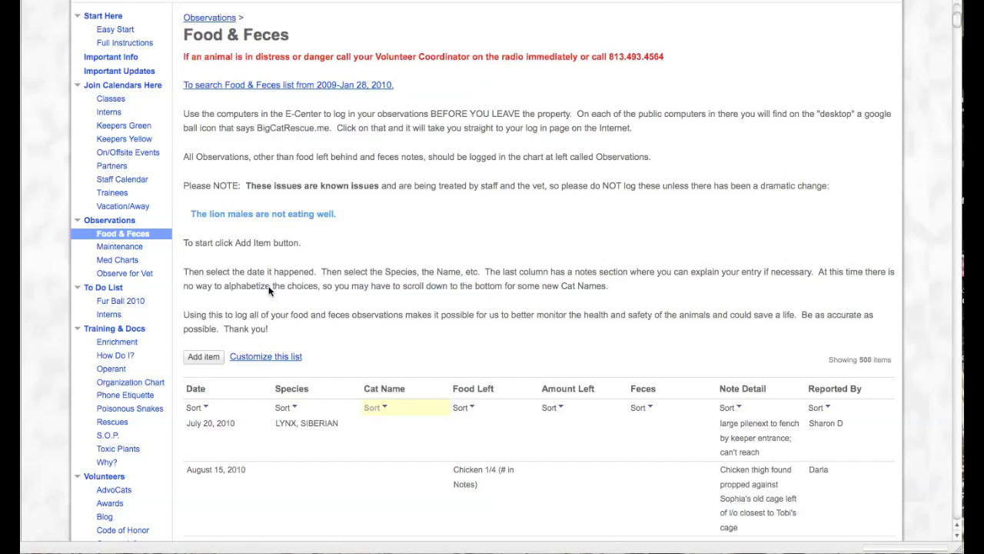
Step: Complete the August 15, 2010 chicken entry with species COUGAR and cat name SOPHIA, and save it
{"action": "scroll", "coordinate": [269, 290], "scroll_direction": "up", "scroll_amount": 2}
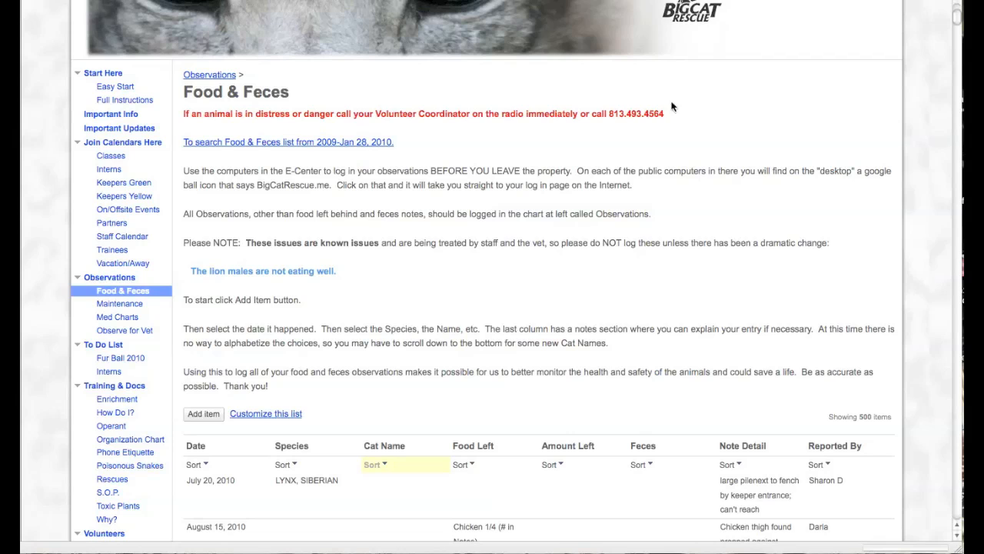
{"action": "scroll", "coordinate": [670, 108], "scroll_direction": "down", "scroll_amount": 5}
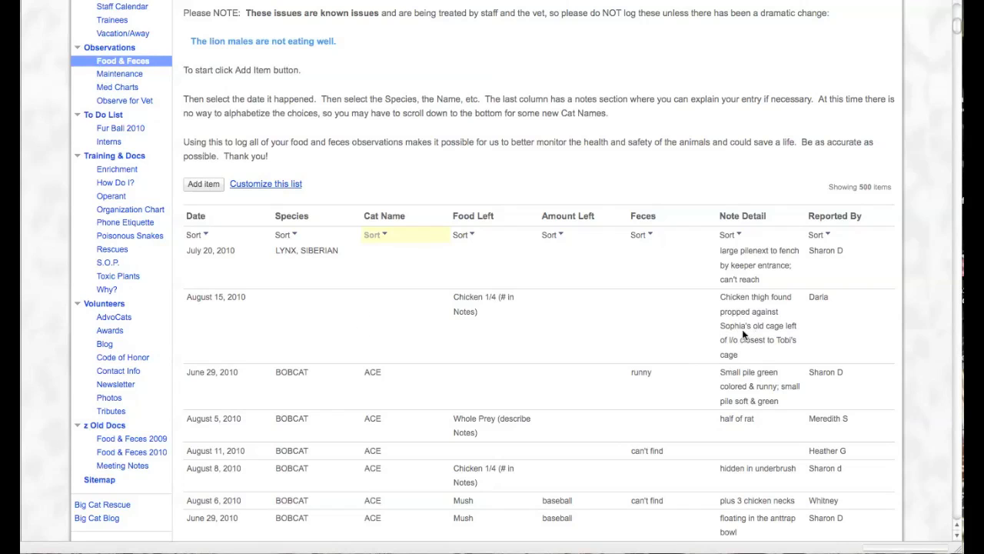
{"action": "left_click", "coordinate": [299, 321]}
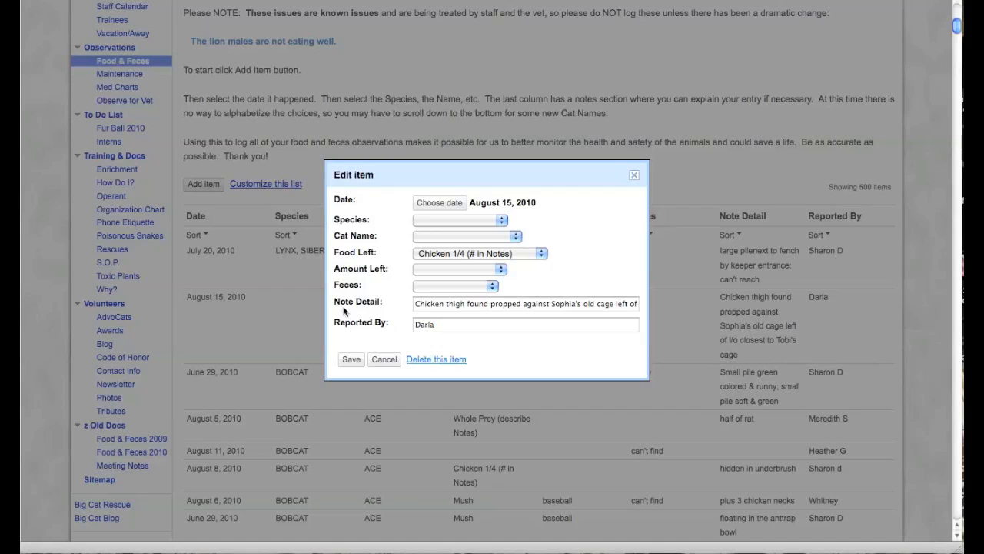
{"action": "left_click", "coordinate": [502, 219]}
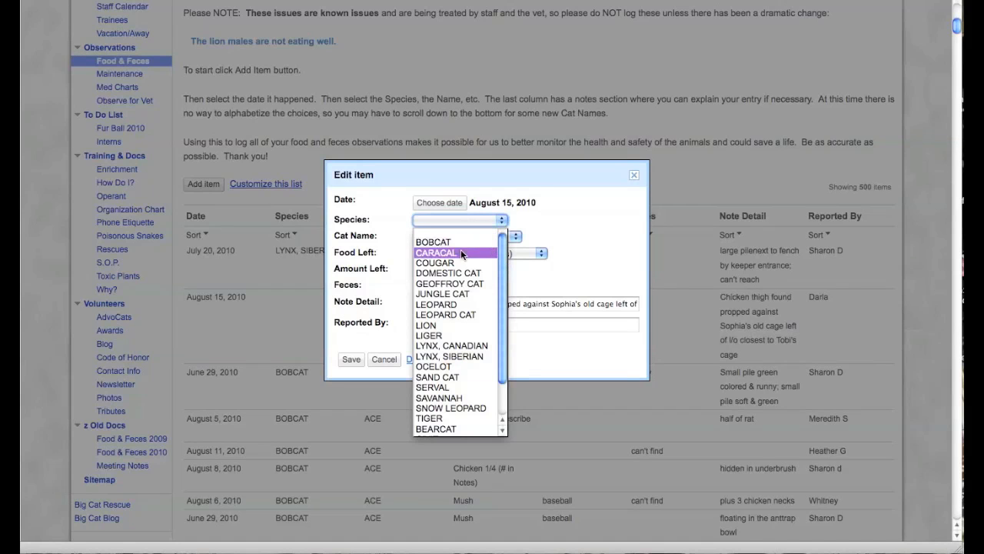
{"action": "left_click", "coordinate": [461, 258]}
{"action": "left_click", "coordinate": [514, 237]}
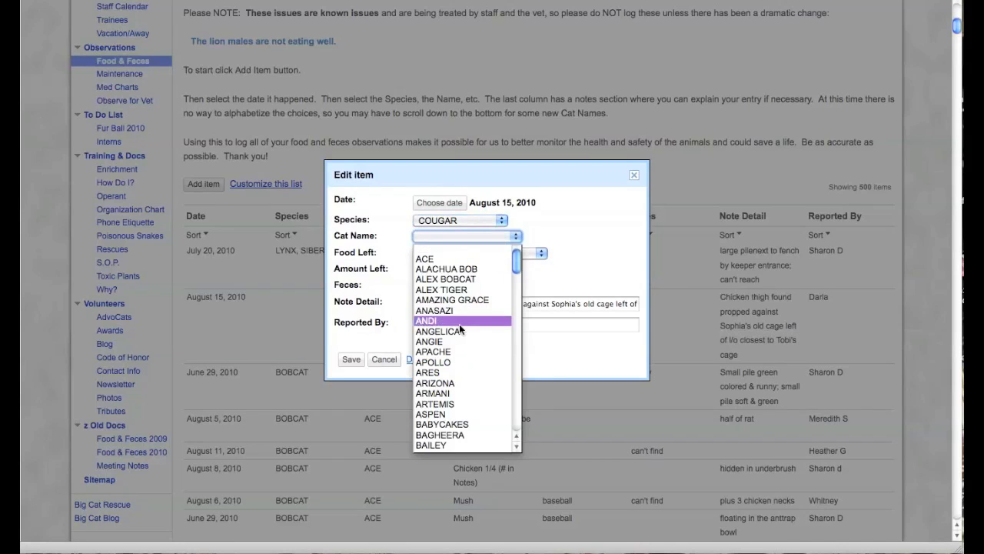
{"action": "scroll", "coordinate": [459, 329], "scroll_direction": "down", "scroll_amount": 15}
{"action": "scroll", "coordinate": [459, 328], "scroll_direction": "down", "scroll_amount": 15}
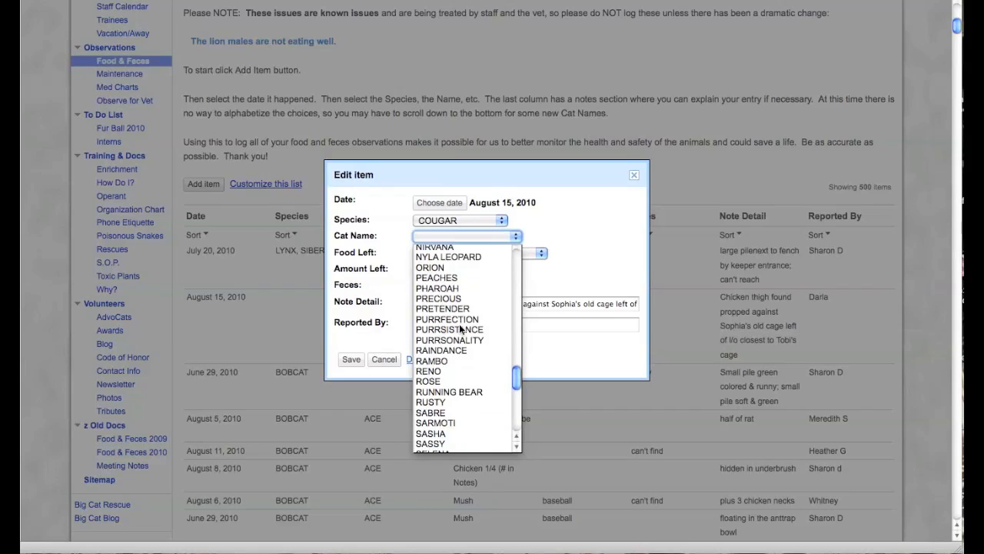
{"action": "scroll", "coordinate": [459, 327], "scroll_direction": "down", "scroll_amount": 5}
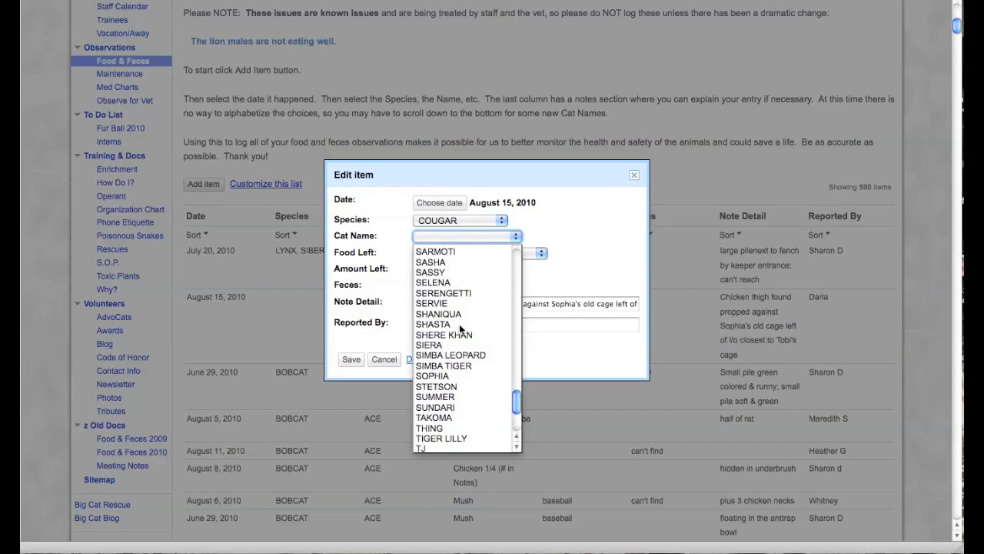
{"action": "left_click", "coordinate": [454, 377]}
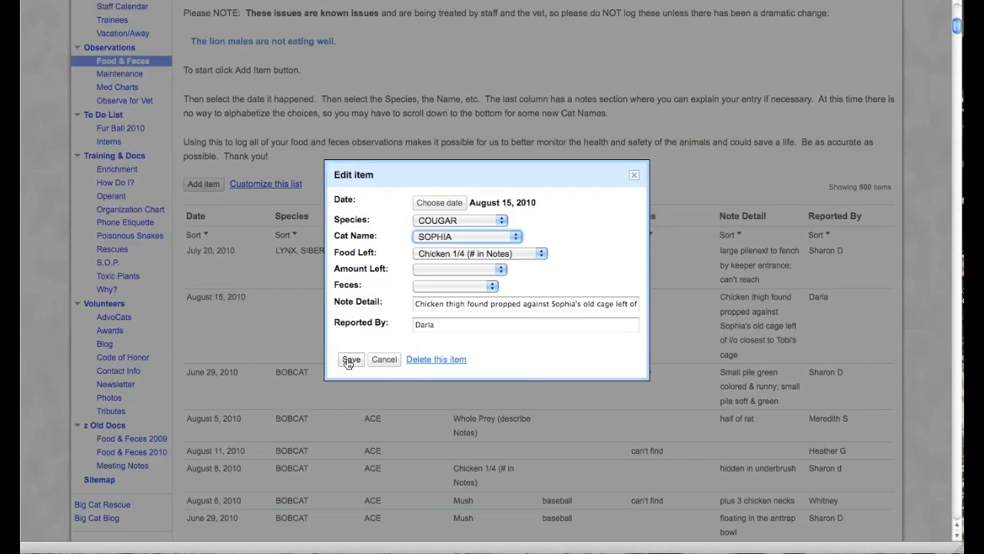
{"action": "left_click", "coordinate": [348, 359]}
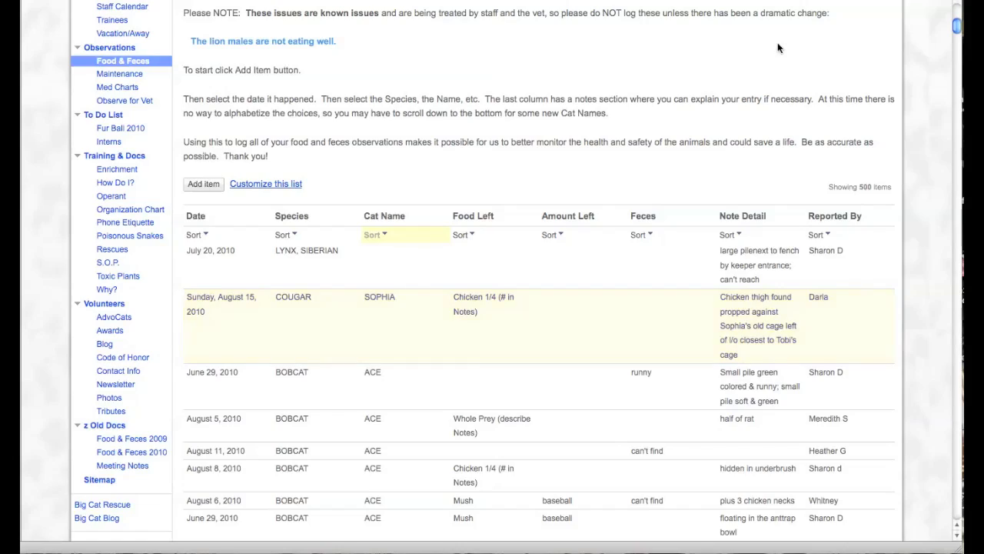
Step: Open the Maintenance observations page and look over its list of reported issues
{"action": "left_click", "coordinate": [124, 100]}
{"action": "left_click", "coordinate": [115, 241]}
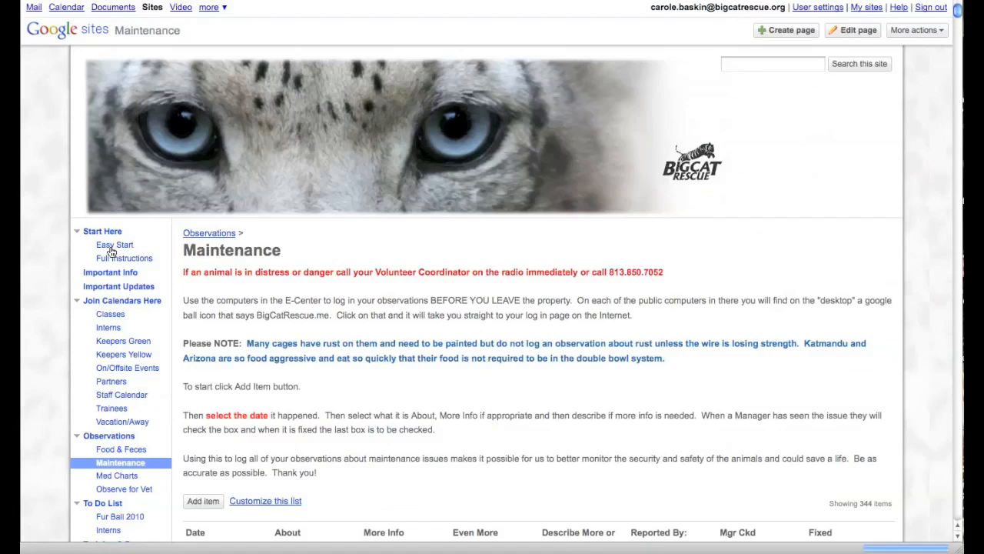
{"action": "scroll", "coordinate": [331, 285], "scroll_direction": "down", "scroll_amount": 5}
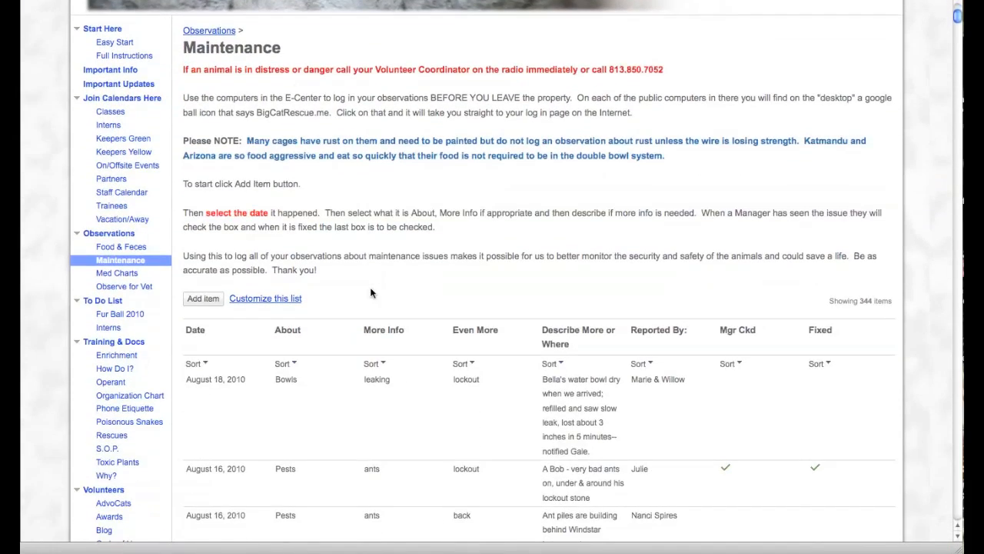
{"action": "scroll", "coordinate": [370, 293], "scroll_direction": "down", "scroll_amount": 3}
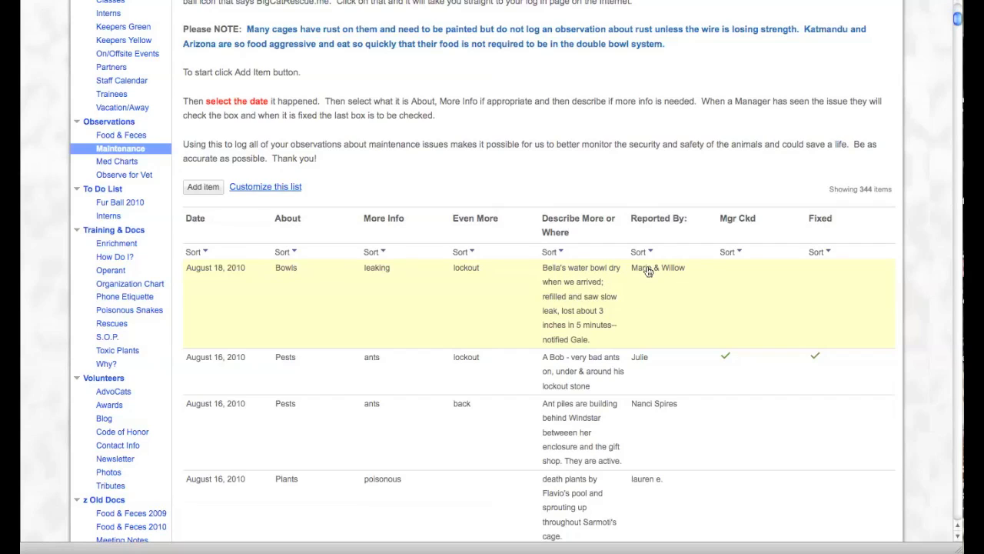
Step: Mark the August 18, 2010 leaking bowl item as Mgr Ckd and Fixed, save it, and sort the list by Mgr Ckd ascending
{"action": "left_click", "coordinate": [728, 287]}
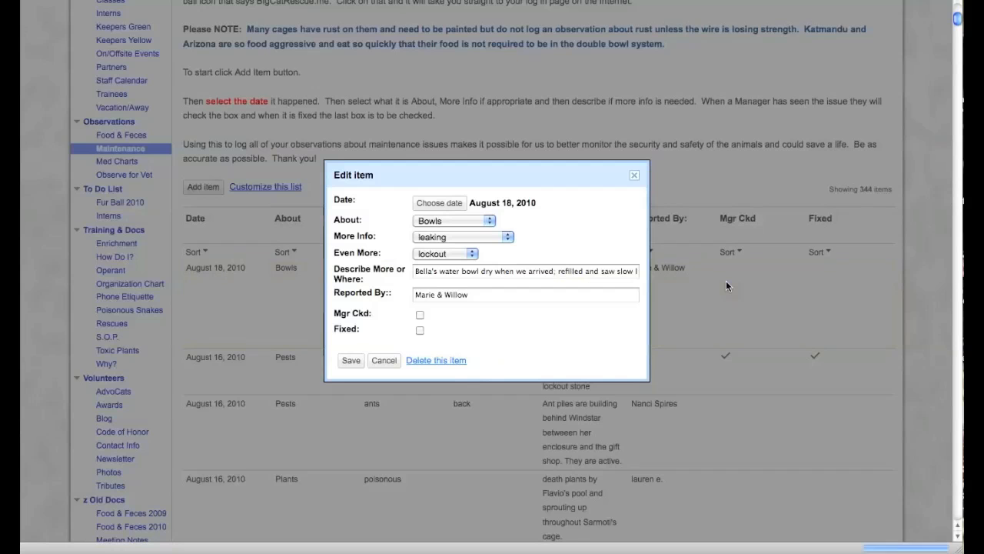
{"action": "left_click", "coordinate": [419, 315]}
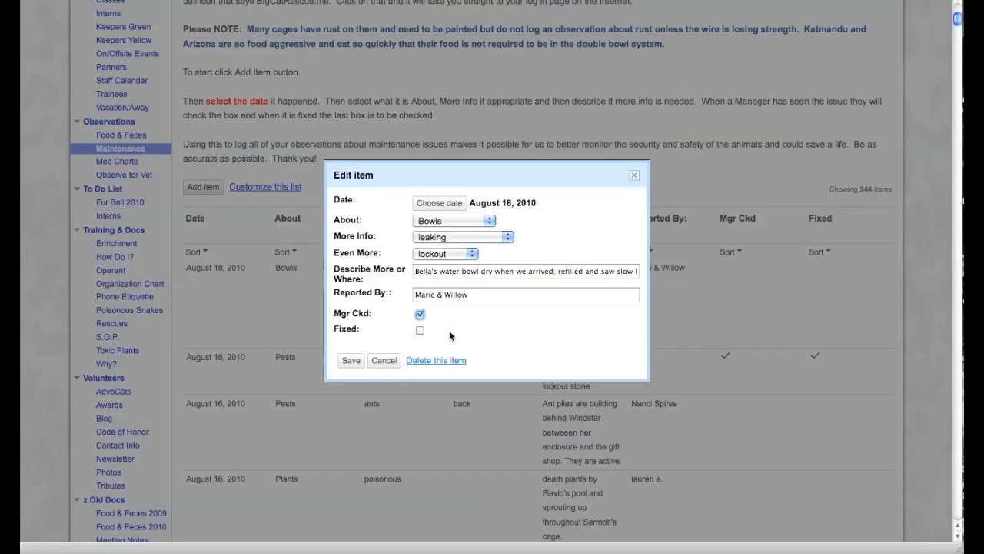
{"action": "left_click", "coordinate": [420, 330]}
{"action": "left_click", "coordinate": [351, 360]}
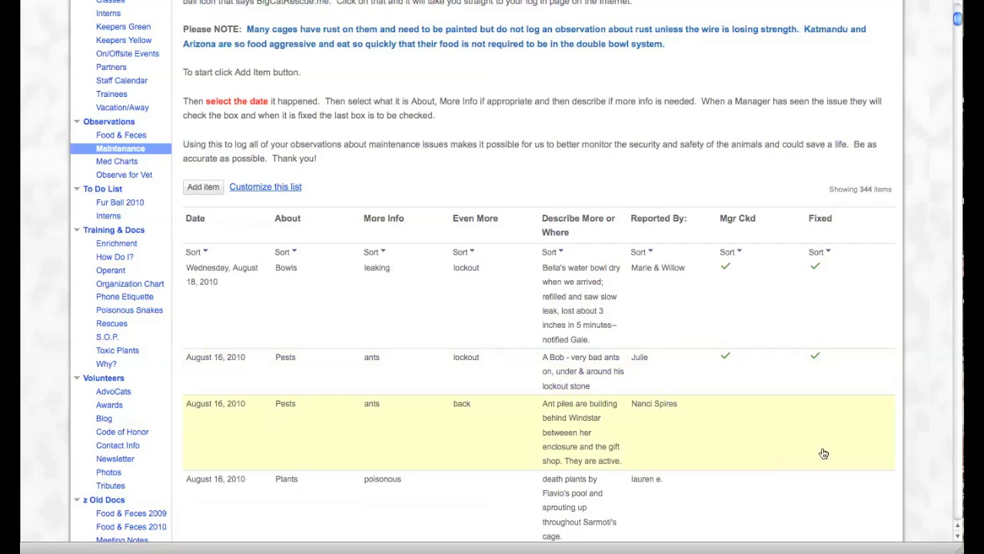
{"action": "left_click", "coordinate": [740, 254]}
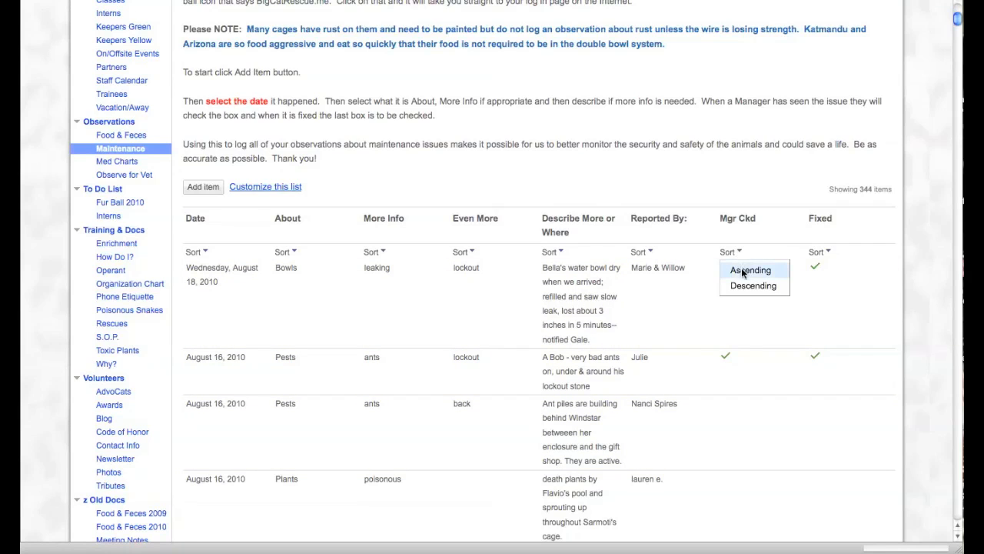
{"action": "left_click", "coordinate": [746, 272]}
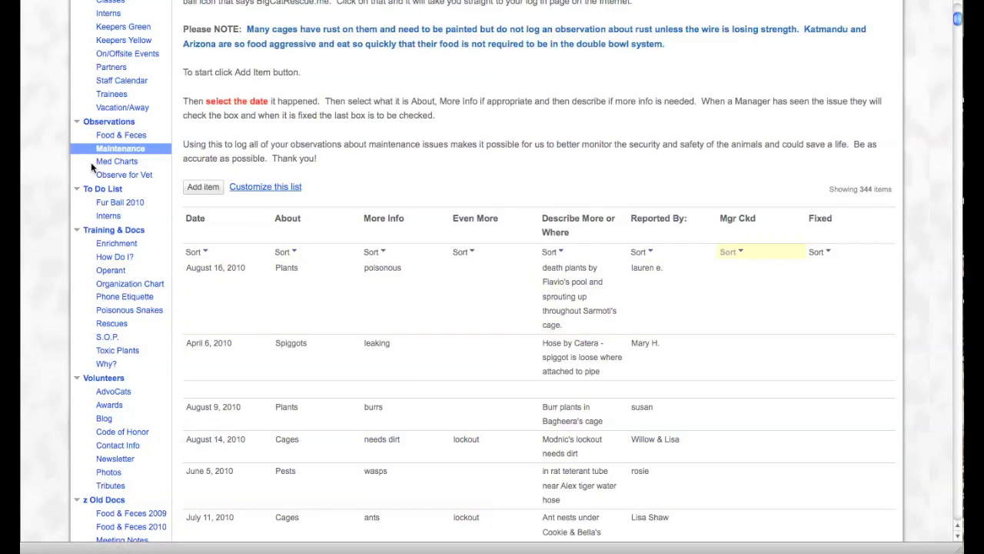
Step: Open the Observe for Vet page and examine its known-issue notes, logging instructions, columns and recent entries
{"action": "left_click", "coordinate": [111, 175]}
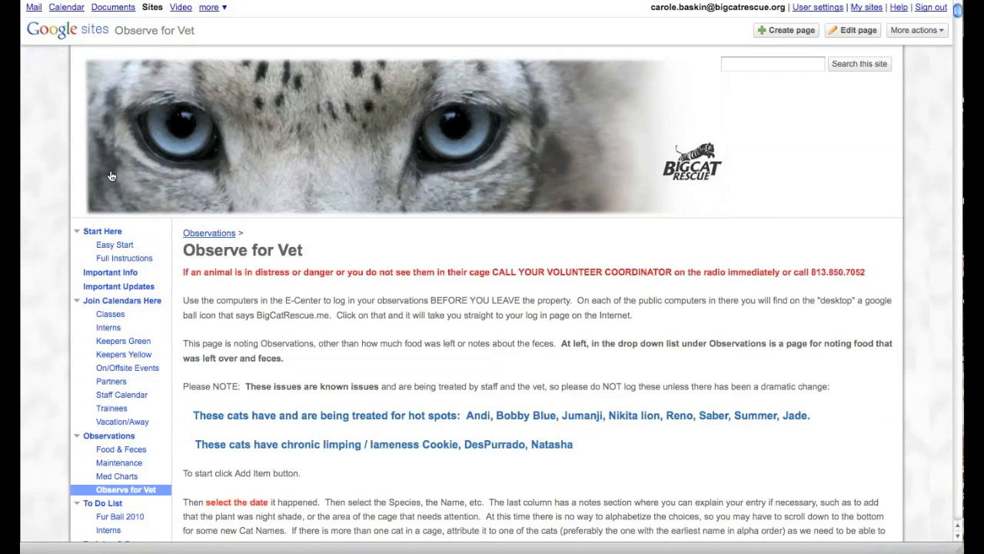
{"action": "scroll", "coordinate": [373, 266], "scroll_direction": "down", "scroll_amount": 5}
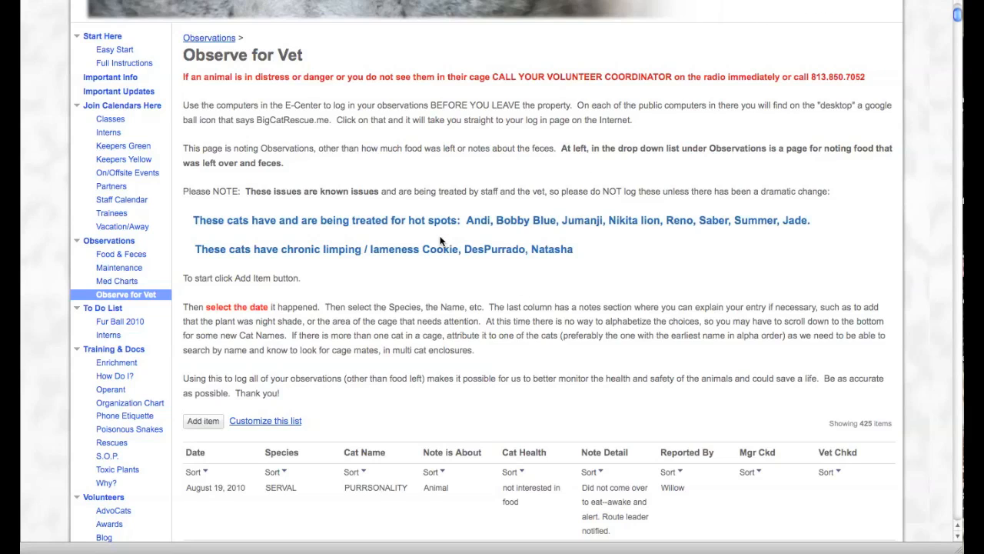
{"action": "scroll", "coordinate": [441, 241], "scroll_direction": "up", "scroll_amount": 1}
{"action": "scroll", "coordinate": [441, 241], "scroll_direction": "down", "scroll_amount": 3}
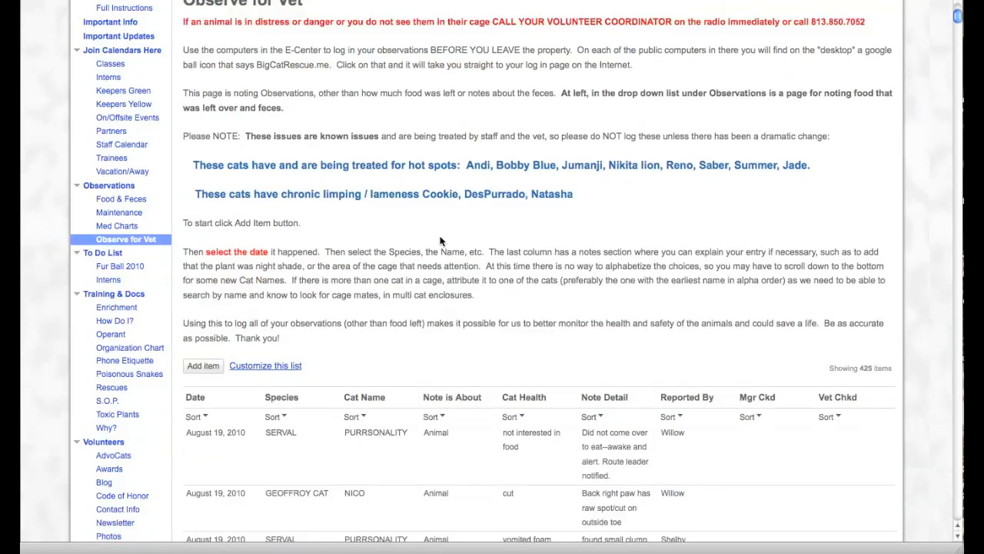
{"action": "scroll", "coordinate": [440, 241], "scroll_direction": "down", "scroll_amount": 2}
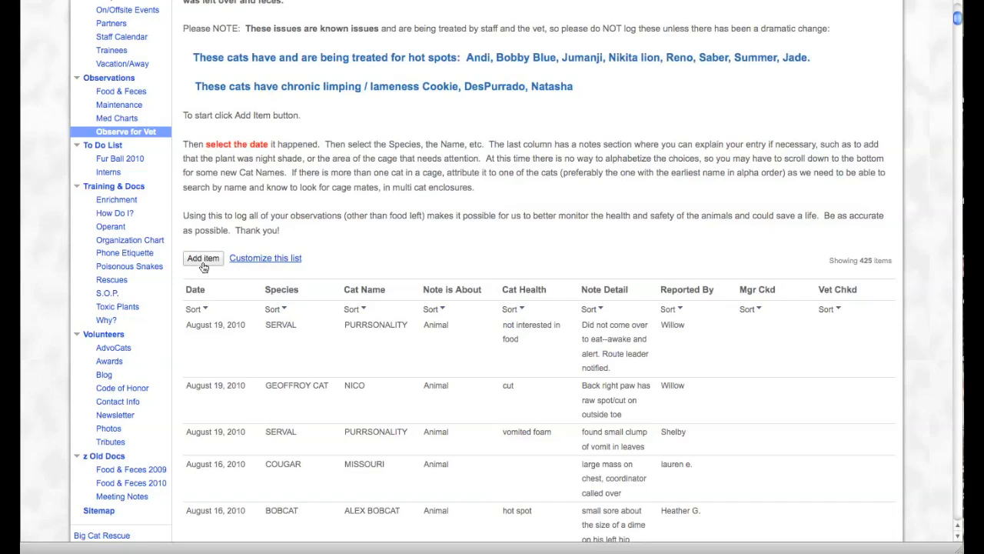
{"action": "scroll", "coordinate": [203, 267], "scroll_direction": "down", "scroll_amount": 5}
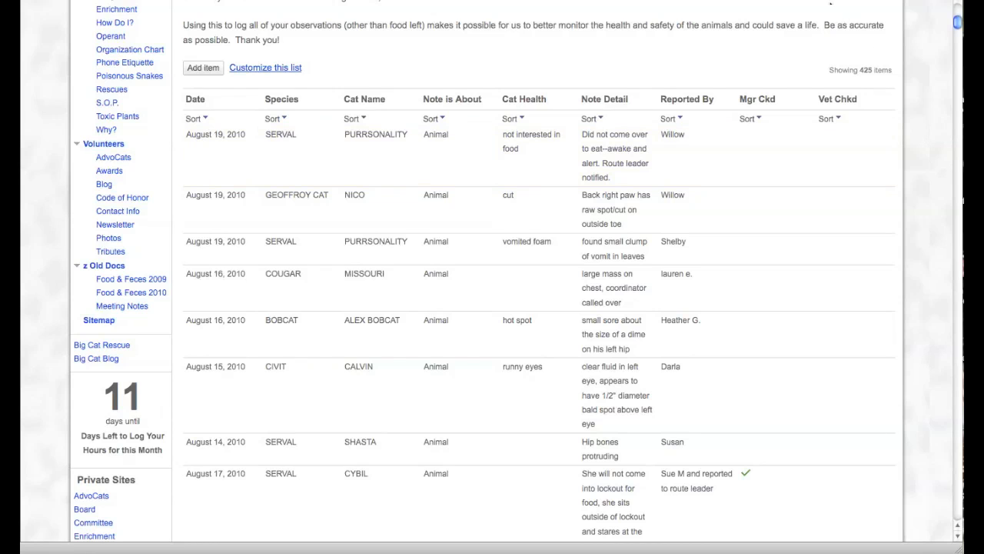
{"action": "scroll", "coordinate": [848, 20], "scroll_direction": "up", "scroll_amount": 1}
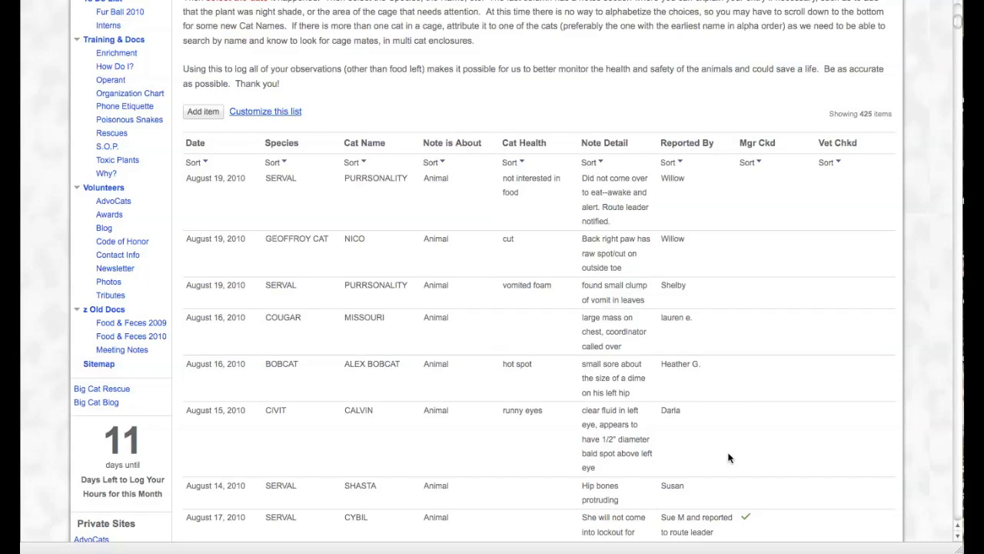
{"action": "scroll", "coordinate": [728, 457], "scroll_direction": "up", "scroll_amount": 3}
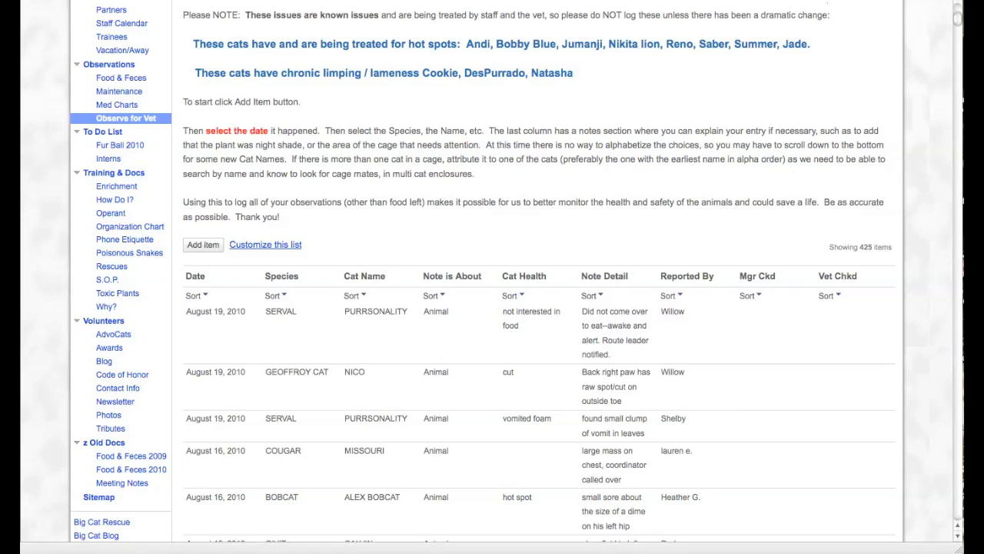
Step: Look over the remaining Observe for Vet entries, and open the private Vet Care site's Census page to view the Cat Census
{"action": "scroll", "coordinate": [237, 277], "scroll_direction": "down", "scroll_amount": 5}
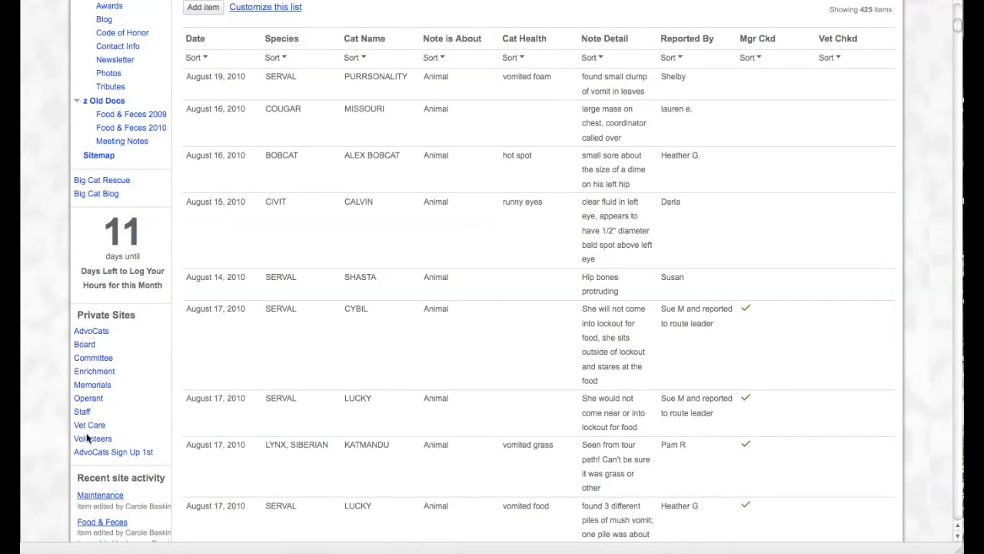
{"action": "left_click", "coordinate": [89, 427]}
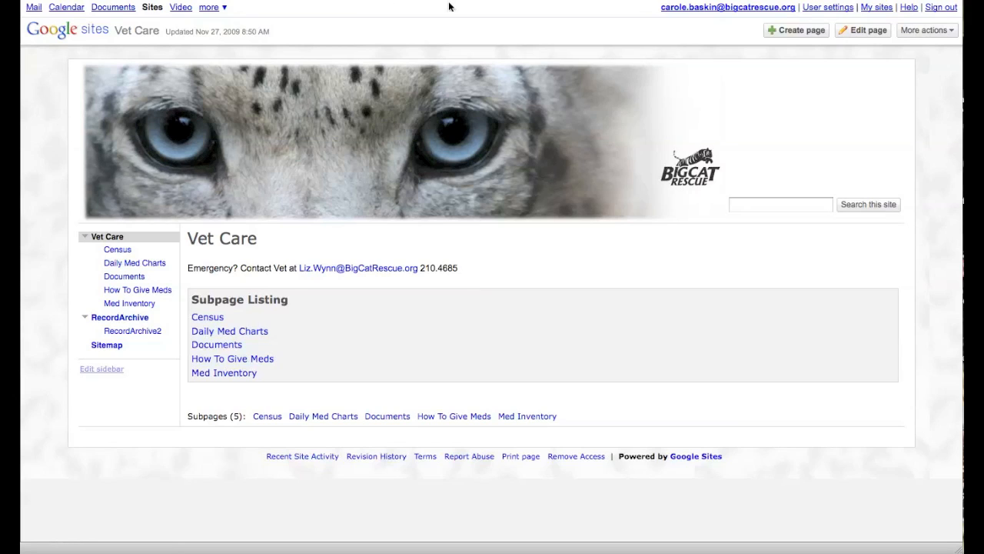
{"action": "left_click", "coordinate": [201, 318]}
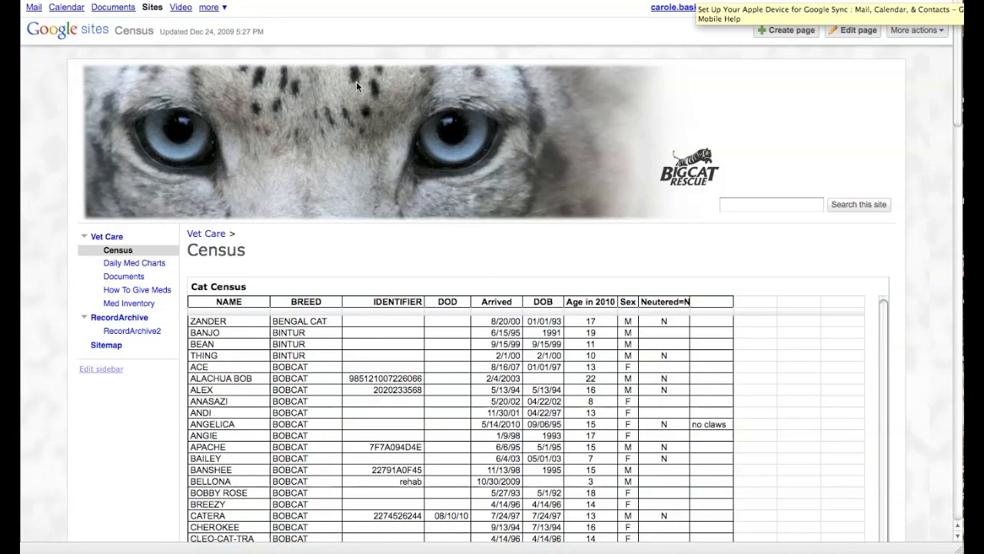
Step: Open Daily Med Charts and examine the August 2010 medication calendars for Apache and Cleocatra, including Apache's drug details and the initials instructions
{"action": "left_click", "coordinate": [122, 266]}
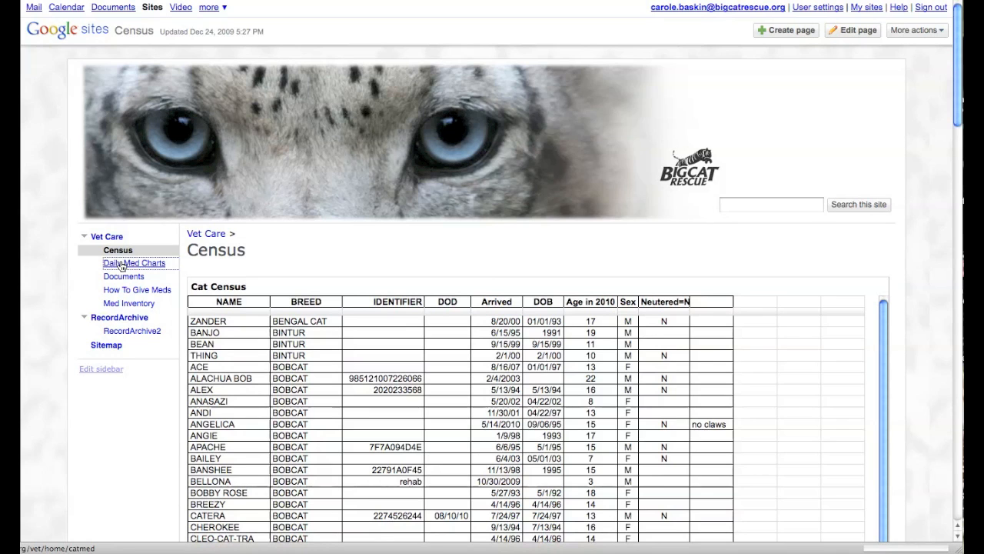
{"action": "scroll", "coordinate": [121, 266], "scroll_direction": "down", "scroll_amount": 5}
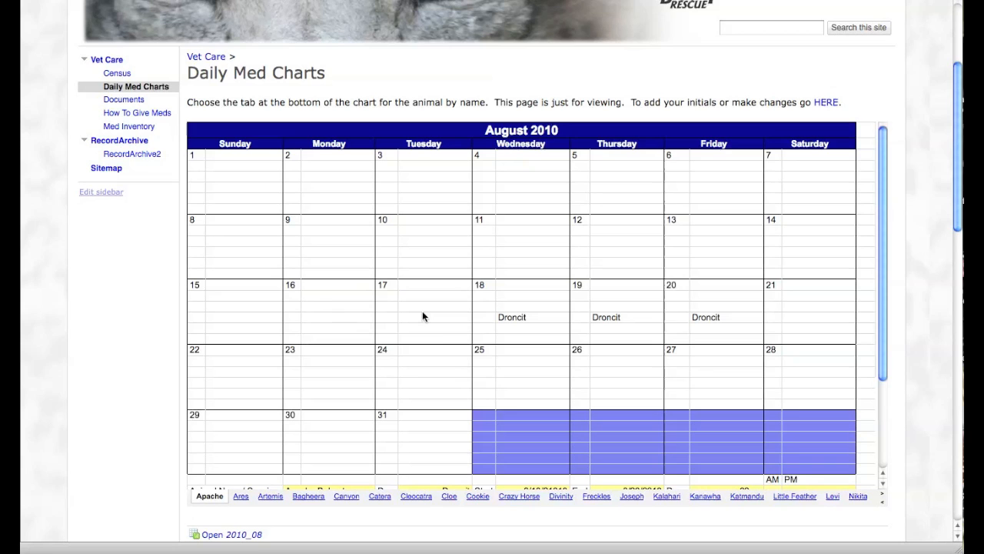
{"action": "scroll", "coordinate": [451, 363], "scroll_direction": "down", "scroll_amount": 3}
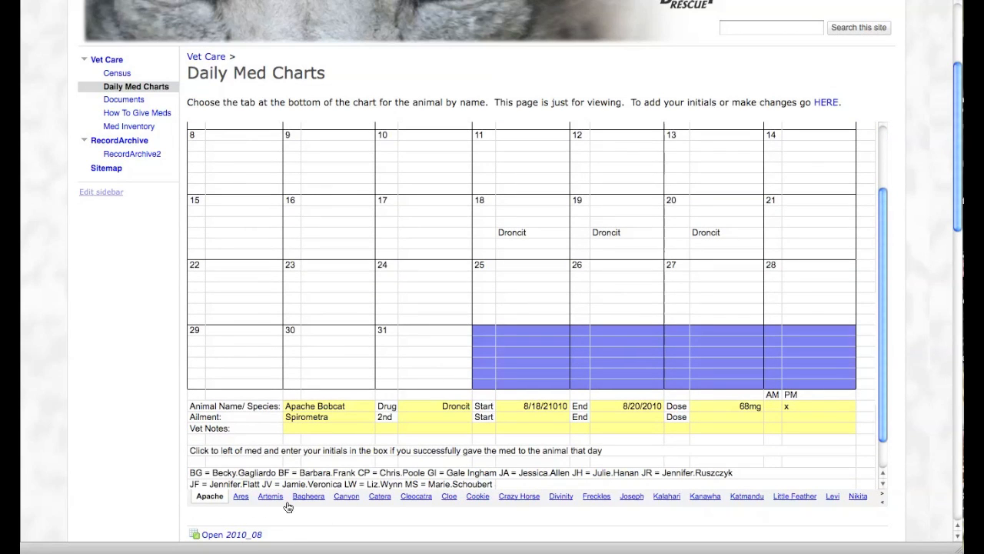
{"action": "left_click", "coordinate": [413, 497]}
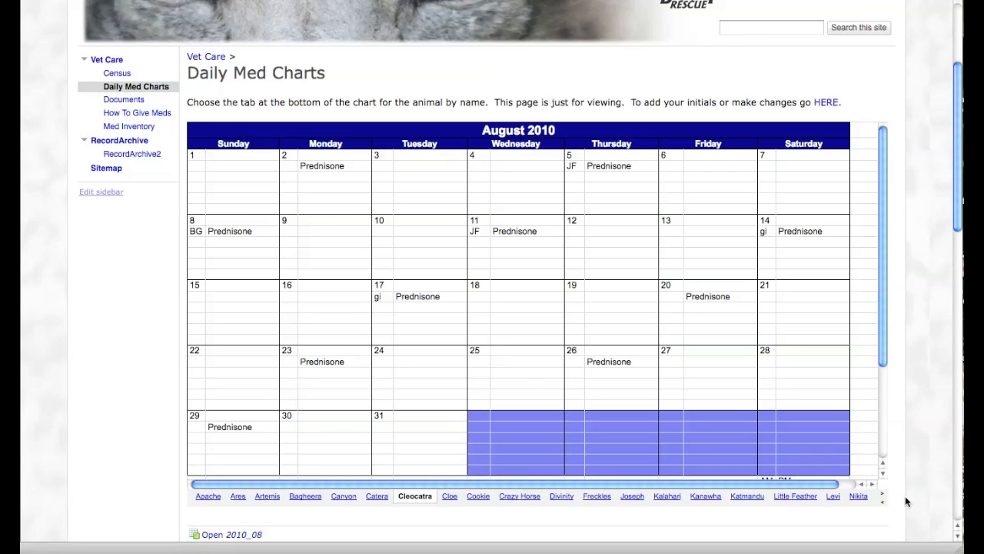
Step: Examine last month's July 2010 med chart for Alachua Bobcat, below the August chart
{"action": "scroll", "coordinate": [475, 436], "scroll_direction": "up", "scroll_amount": 5}
{"action": "scroll", "coordinate": [474, 437], "scroll_direction": "down", "scroll_amount": 6}
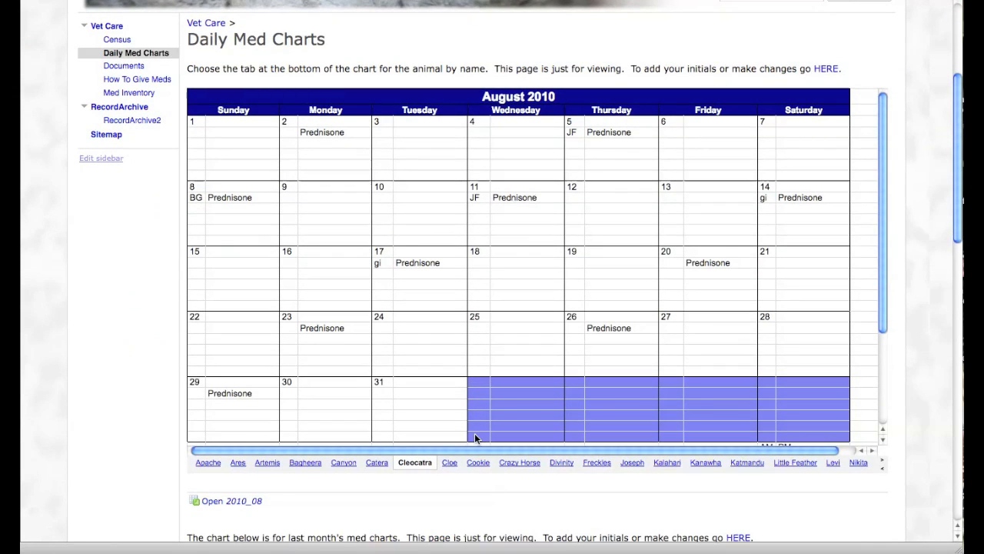
{"action": "scroll", "coordinate": [475, 437], "scroll_direction": "down", "scroll_amount": 7}
{"action": "scroll", "coordinate": [474, 438], "scroll_direction": "down", "scroll_amount": 5}
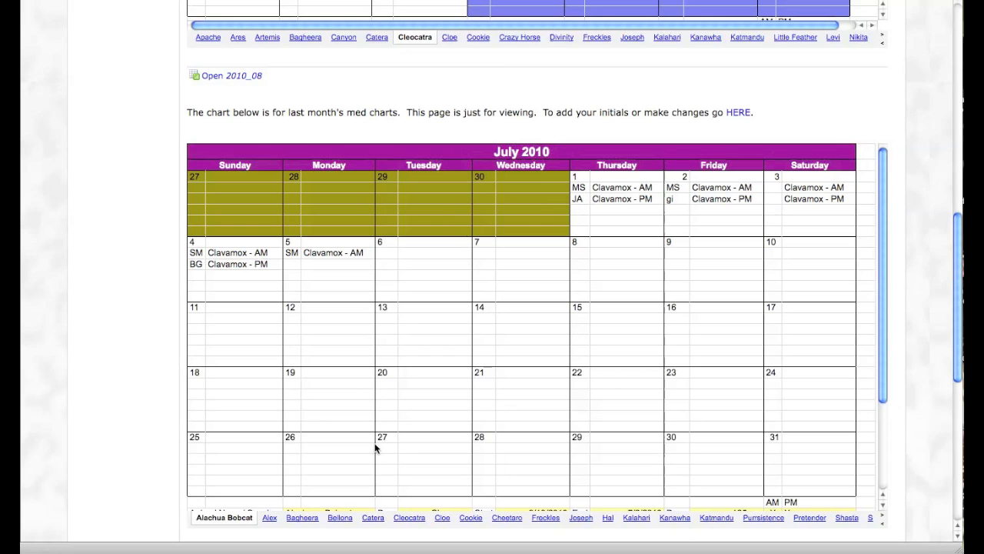
{"action": "scroll", "coordinate": [376, 456], "scroll_direction": "down", "scroll_amount": 3}
Step: Look through the Vet Care site's Documents and How To Give Meds pages, and open Med Inventory
{"action": "scroll", "coordinate": [373, 452], "scroll_direction": "up", "scroll_amount": 3}
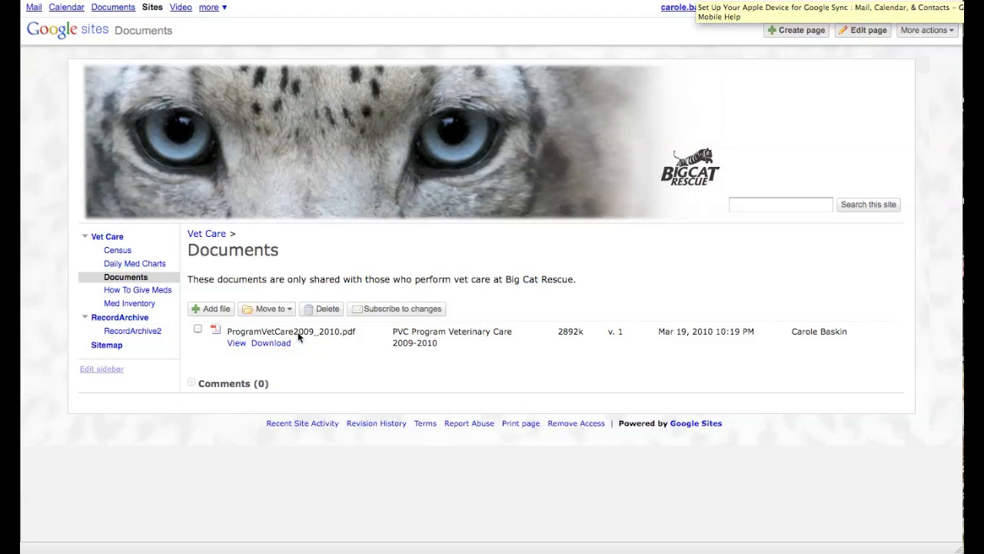
{"action": "left_click", "coordinate": [127, 291]}
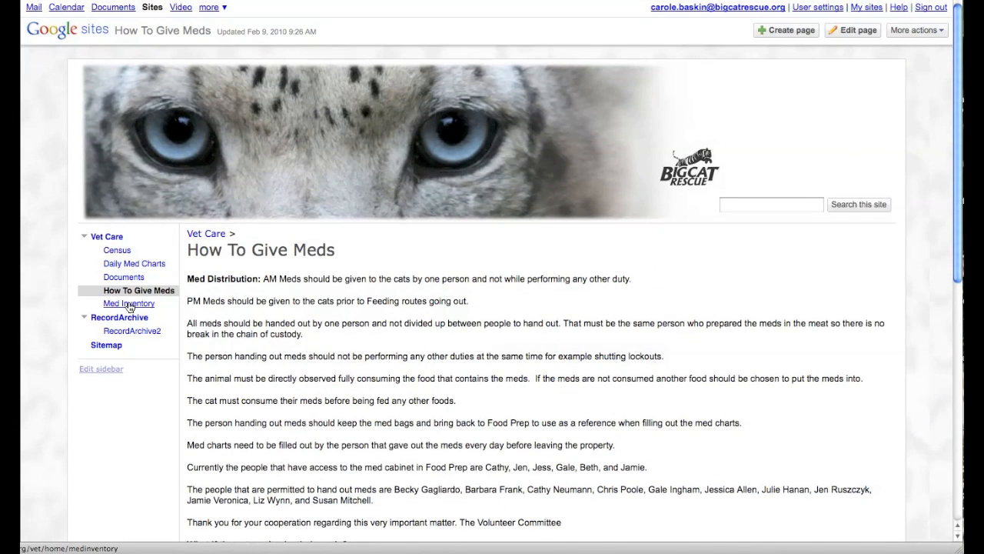
{"action": "left_click", "coordinate": [130, 307]}
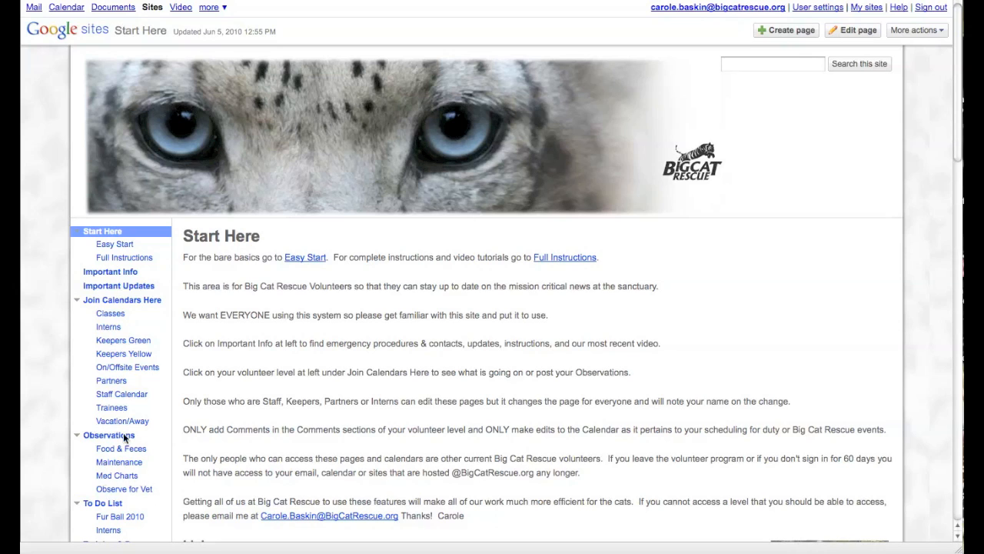
Step: Open the volunteer site's Med Charts page under Observations and follow its link to the secure site for vet logs
{"action": "left_click", "coordinate": [110, 477]}
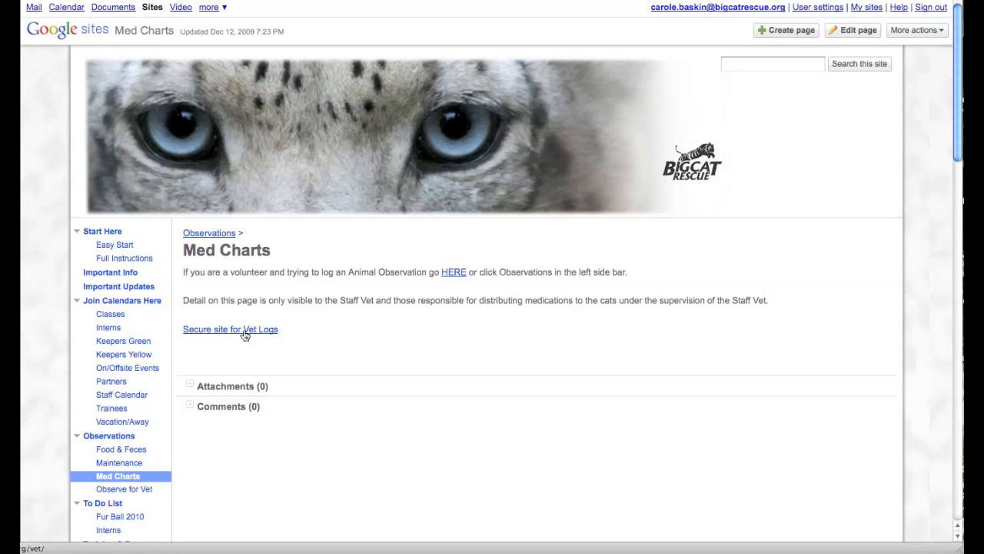
{"action": "left_click", "coordinate": [244, 336]}
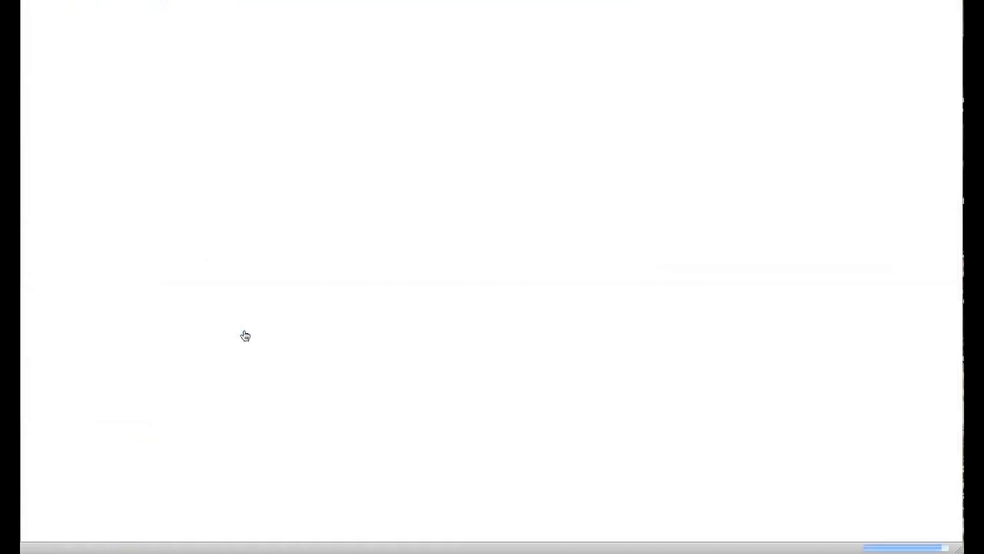